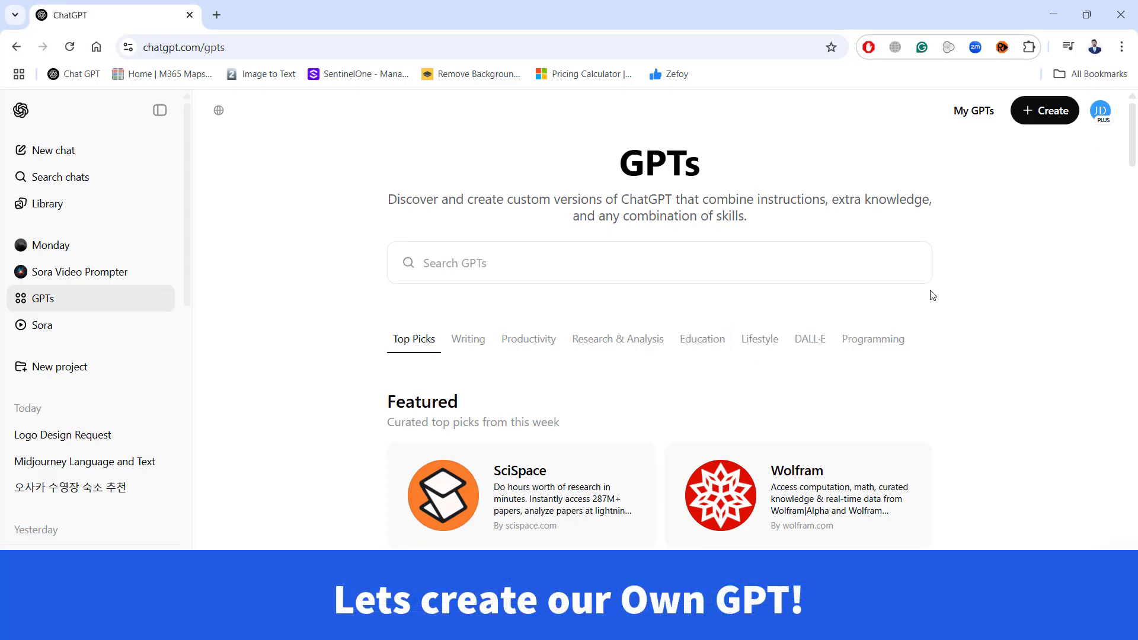
- Open the list of own GPTs and start creating a new GPT
click(975, 111)
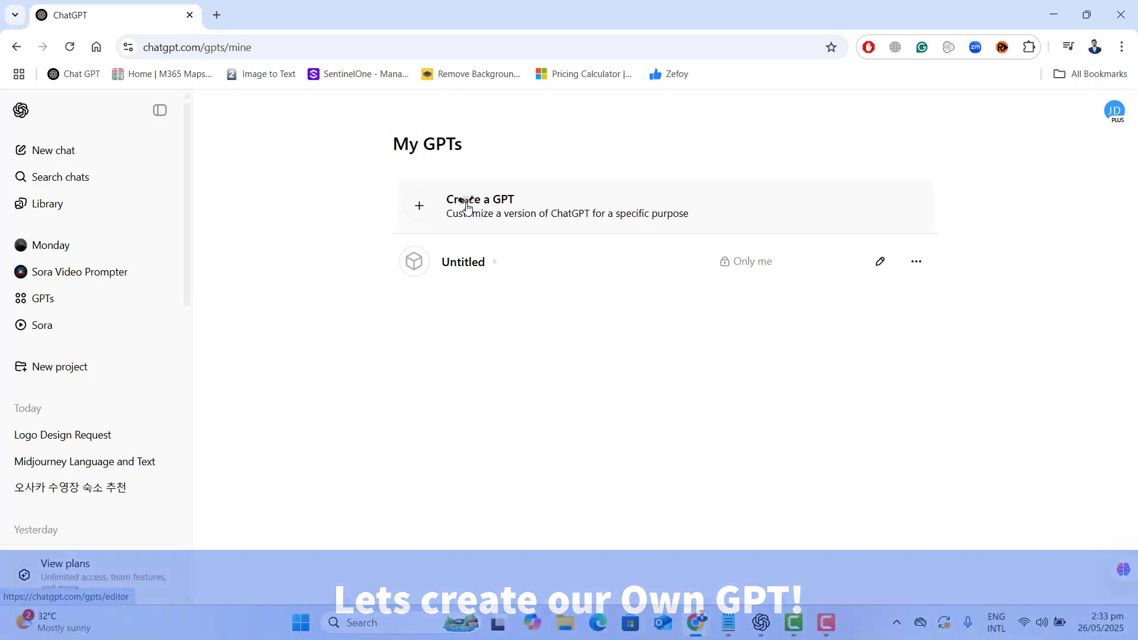
click(468, 207)
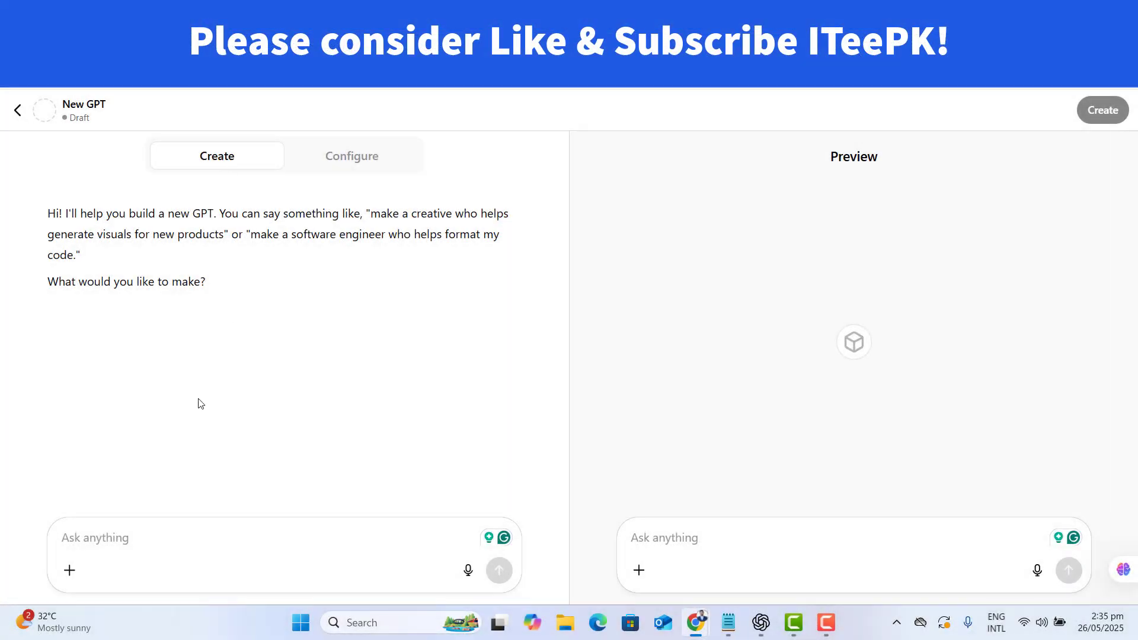
- Examine the new GPT editor: the builder chat, the configuration form and the preview area with its message box
click(115, 537)
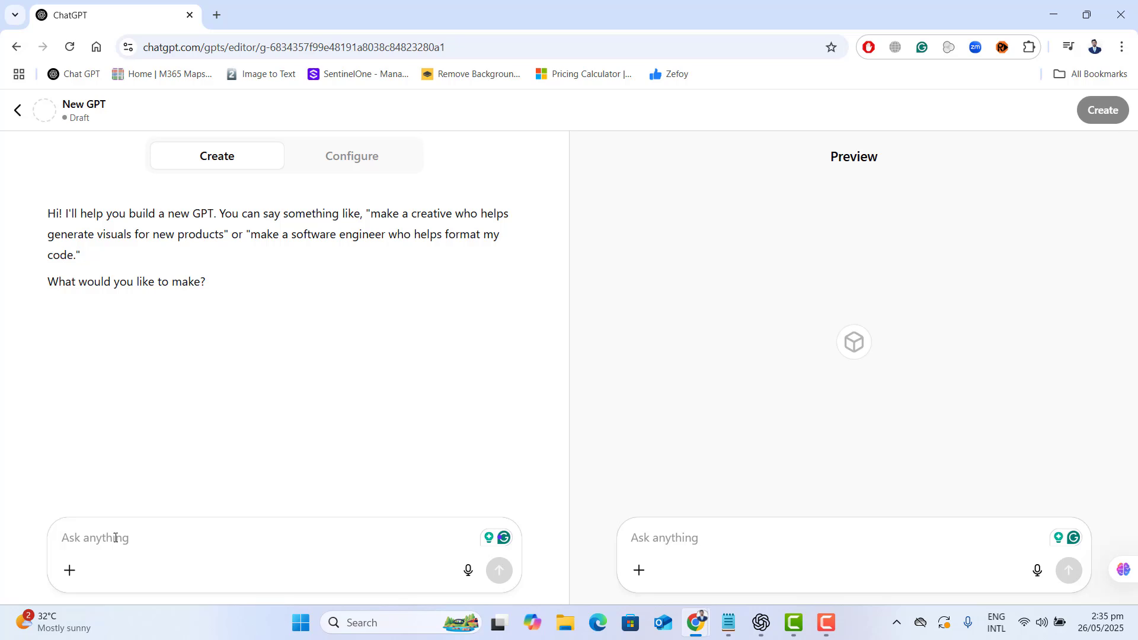
click(358, 159)
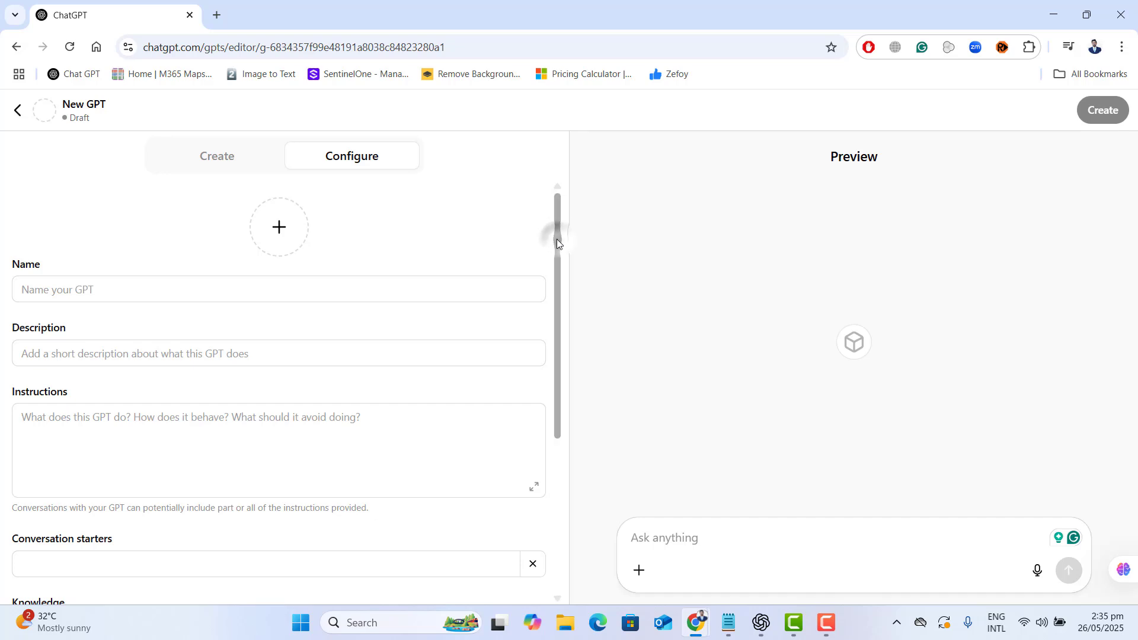
drag(557, 239, 574, 216)
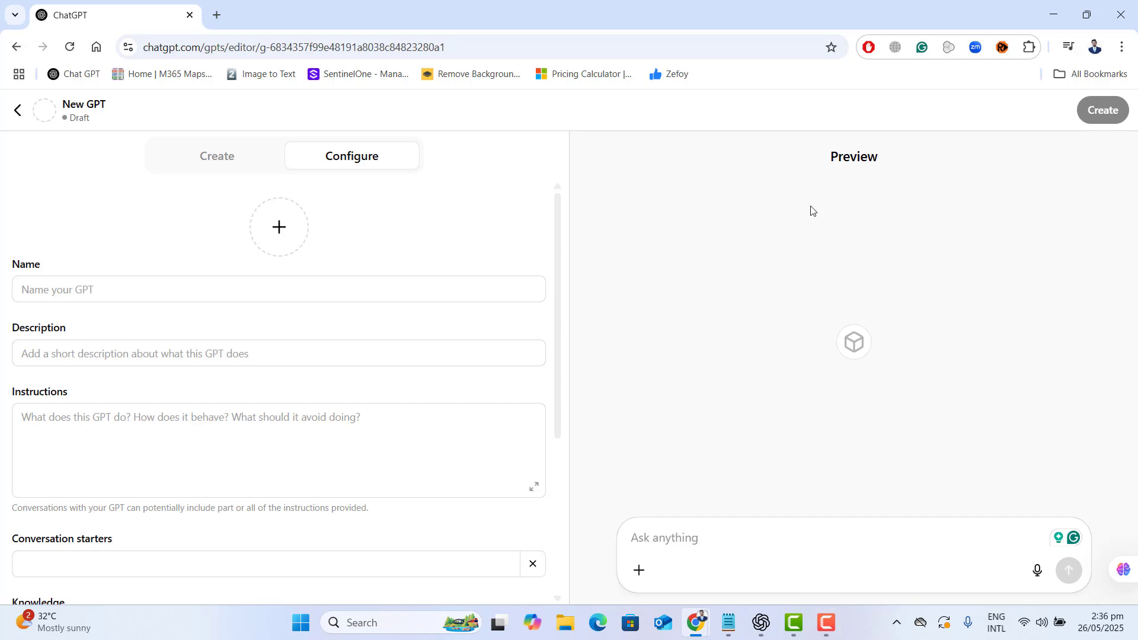
mouse_move(835, 164)
drag(828, 162, 889, 168)
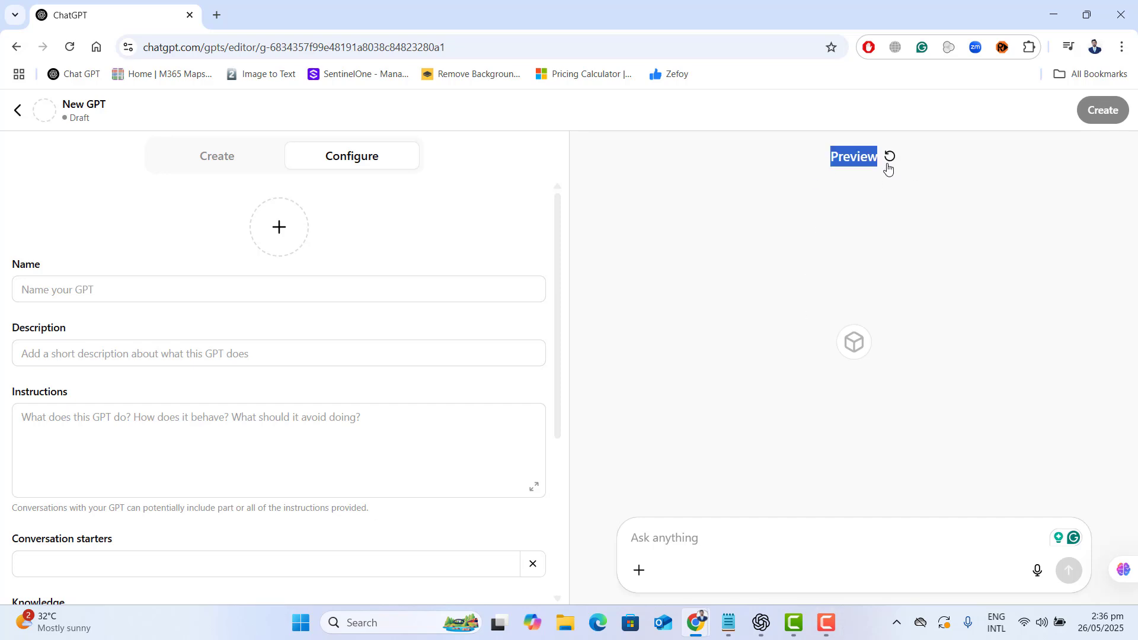
click(218, 157)
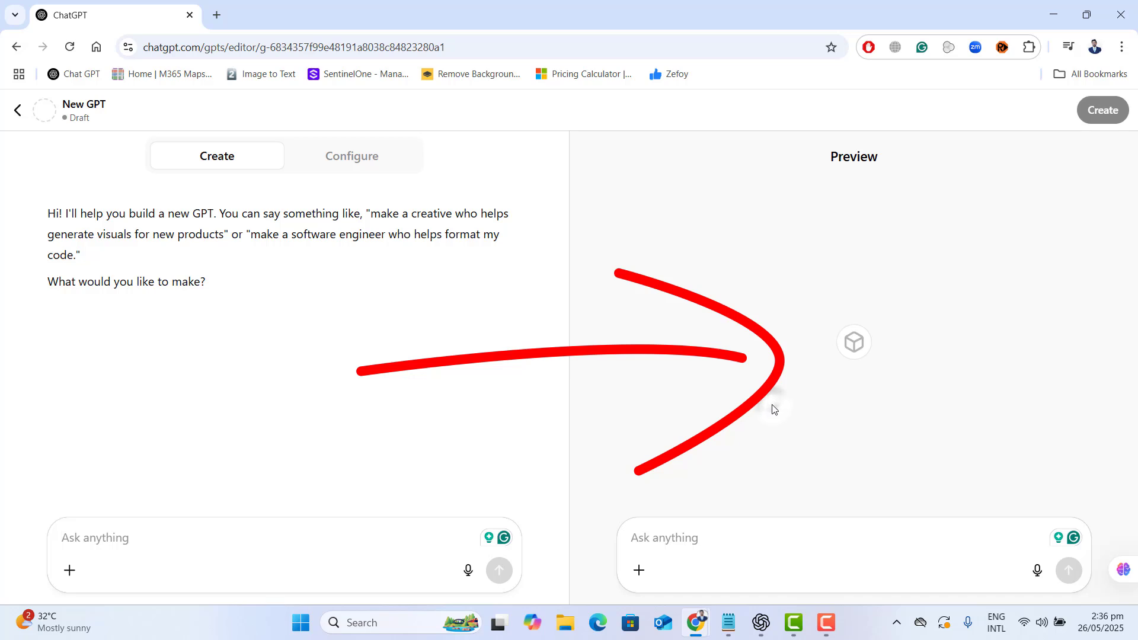
click(683, 529)
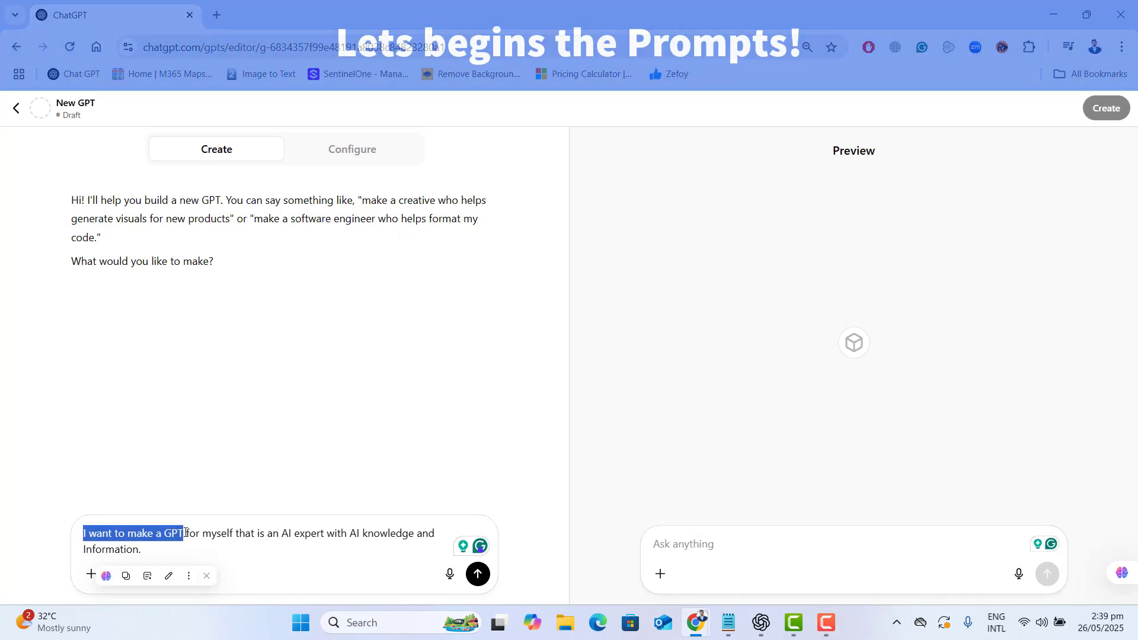
- Send the builder the request "I want to make a GPT for myself that is an AI expert with AI knowledge and Information."
drag(183, 533, 159, 559)
click(256, 534)
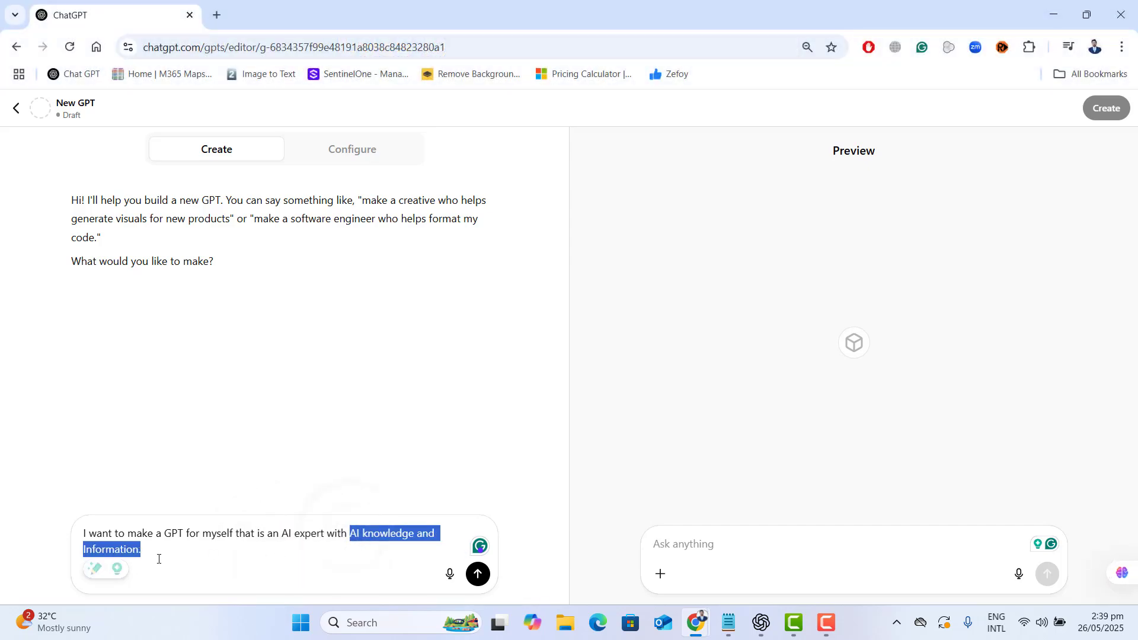
click(159, 559)
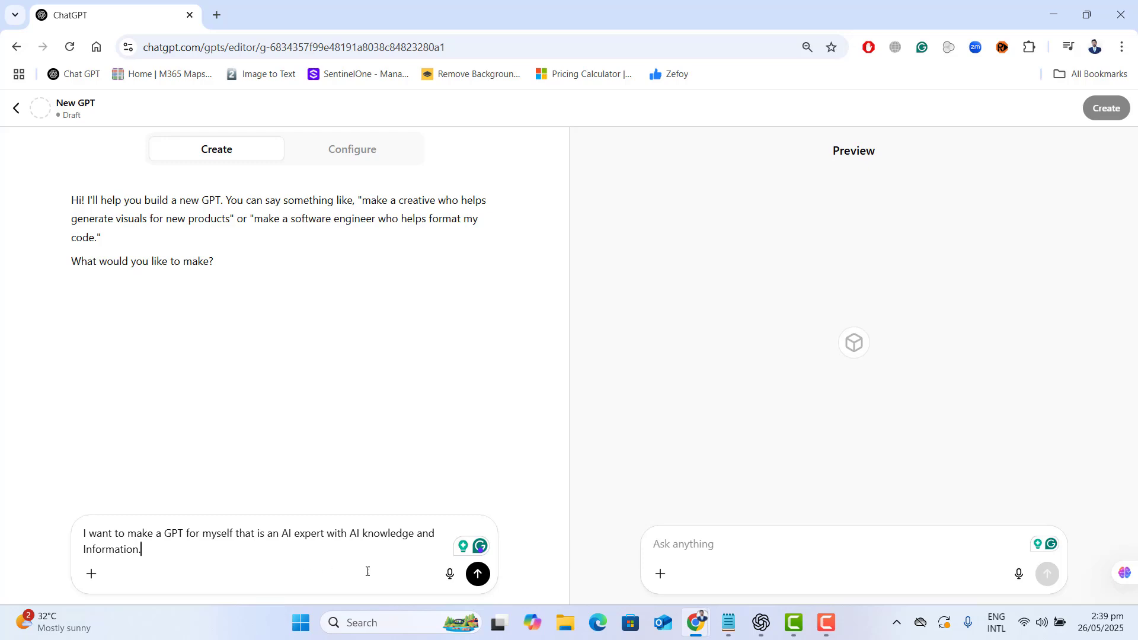
click(477, 574)
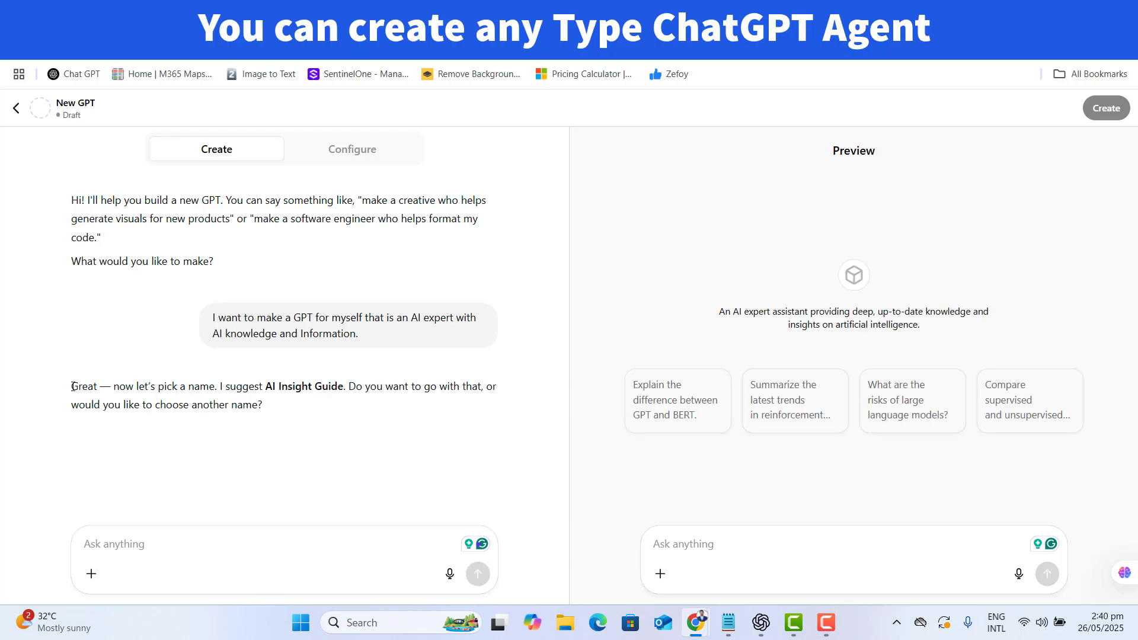
- Read the suggested GPT name and send the reply "Please give me 3 more name suggestions."
drag(112, 387, 455, 388)
click(361, 387)
drag(288, 408, 134, 421)
click(132, 563)
text(P)
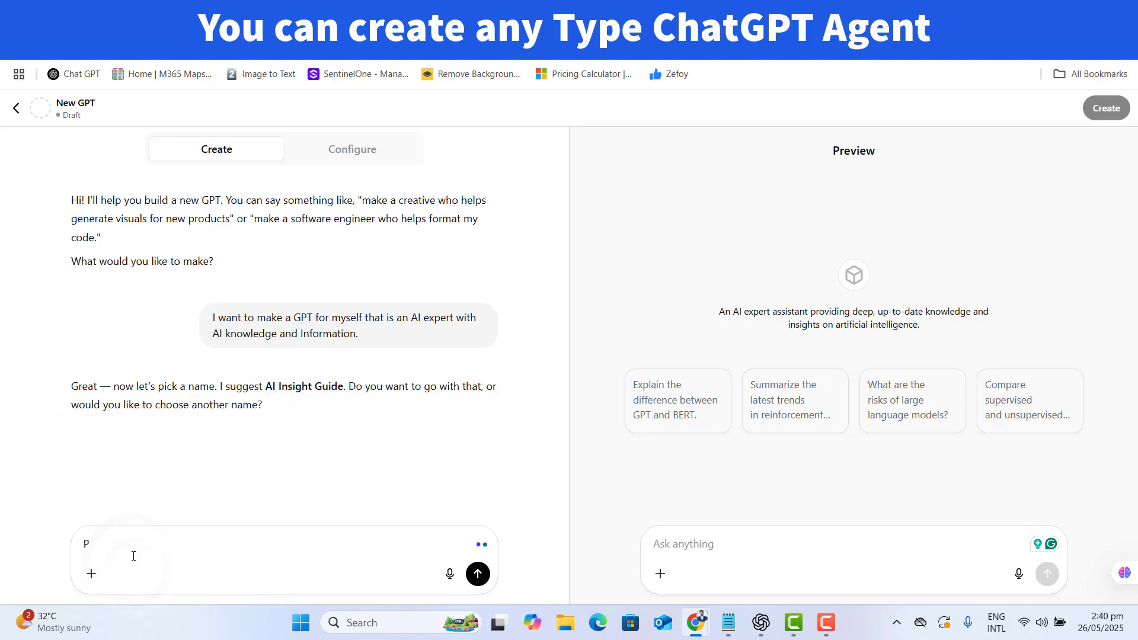
key(BackSpace)
text(Please give me 3 more name suggestions.)
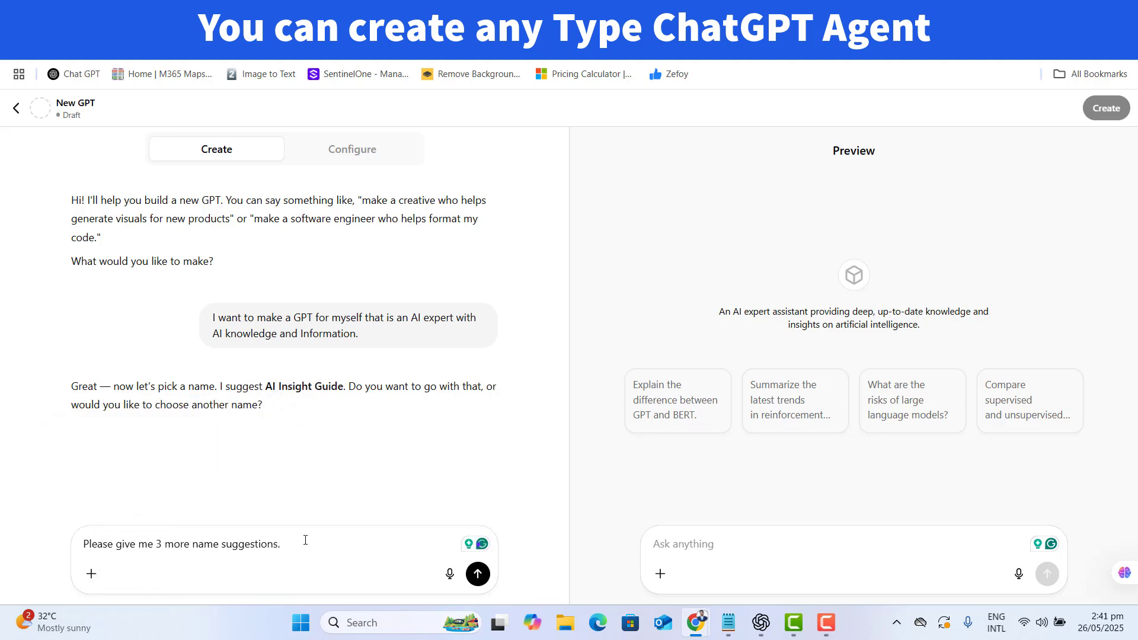
click(479, 573)
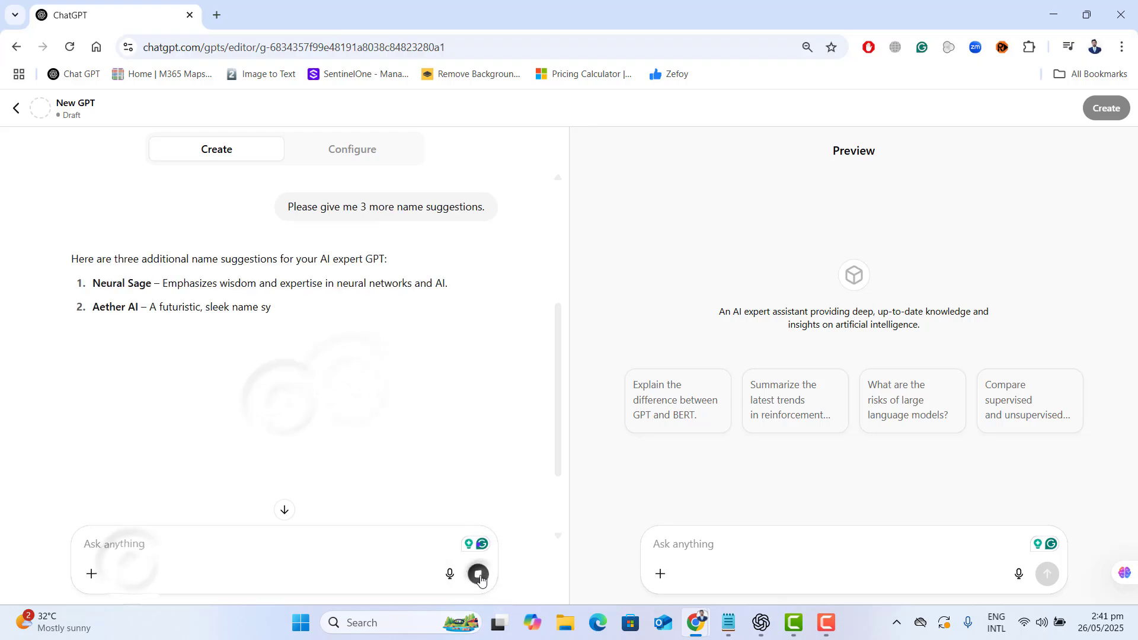
- Send "Aether AI" as the chosen GPT name and check the name and description in the preview
drag(139, 307, 72, 312)
key(Return)
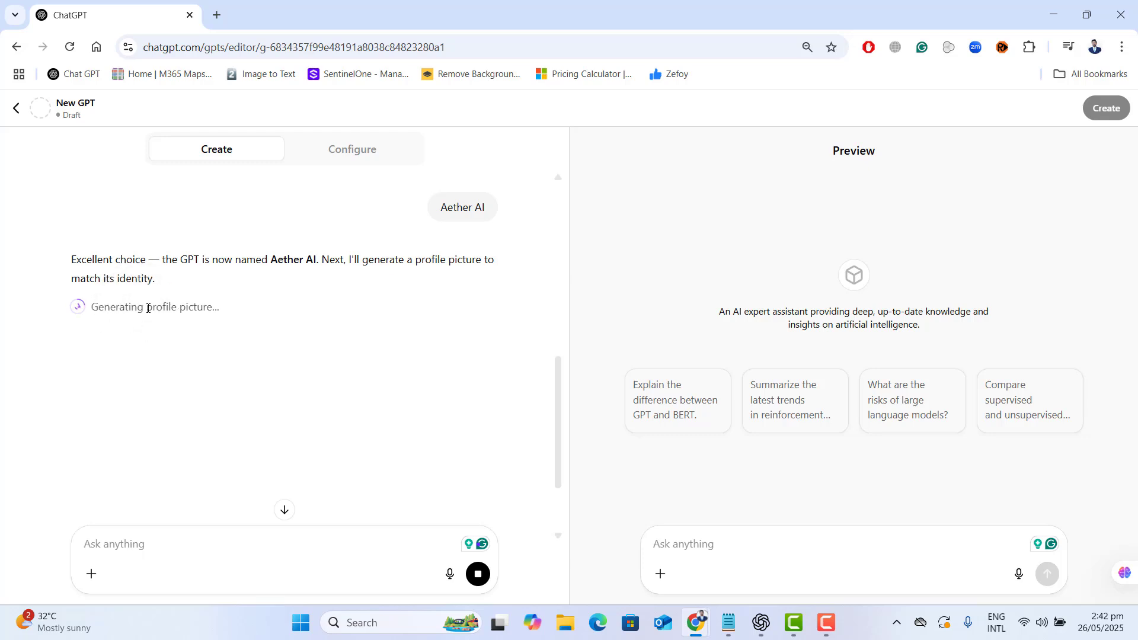
drag(147, 308, 226, 317)
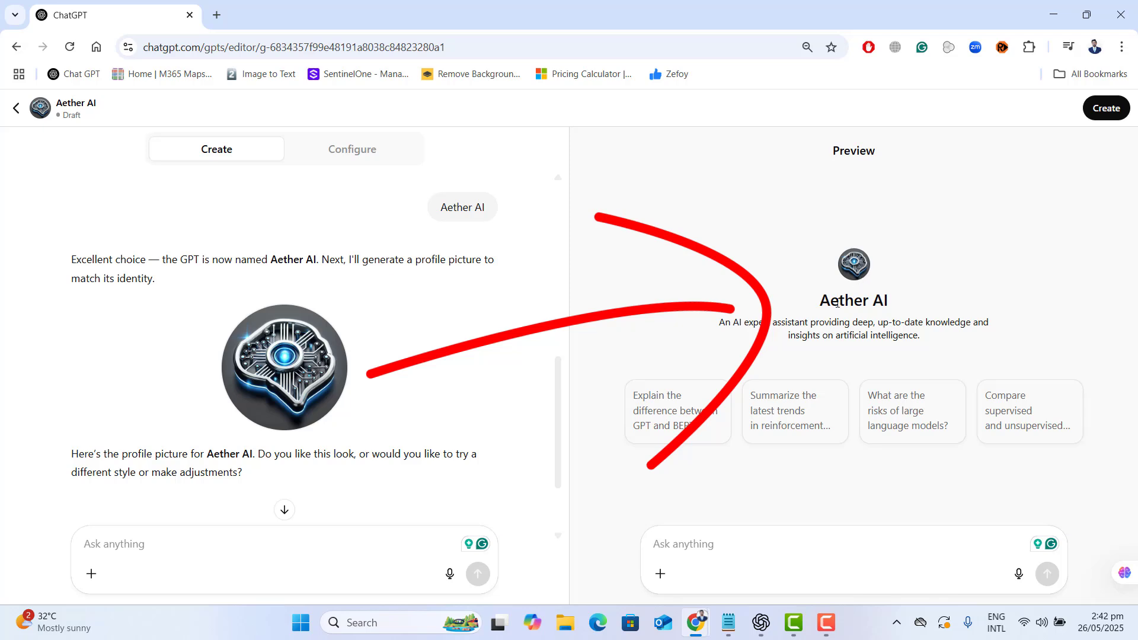
drag(818, 308, 894, 301)
click(729, 332)
drag(919, 338, 711, 323)
click(705, 325)
- Attach the ITeePK_Logo_1 image from Local Disk (D:) and send it with the message "I want this logo for my GPT."
scroll(272, 327, down, 1)
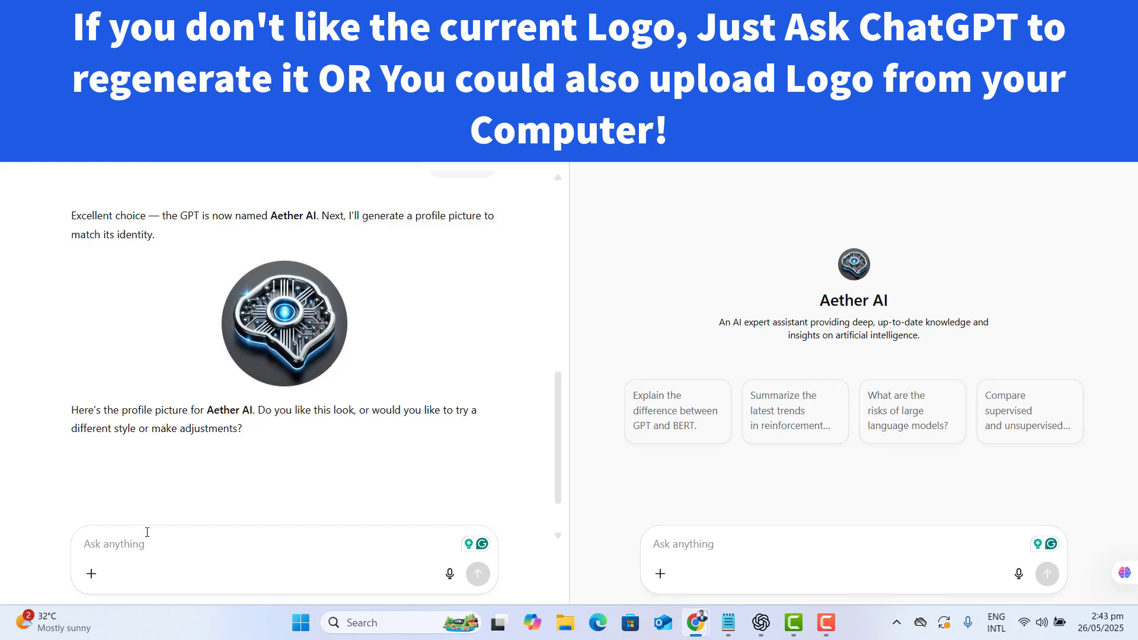
click(91, 574)
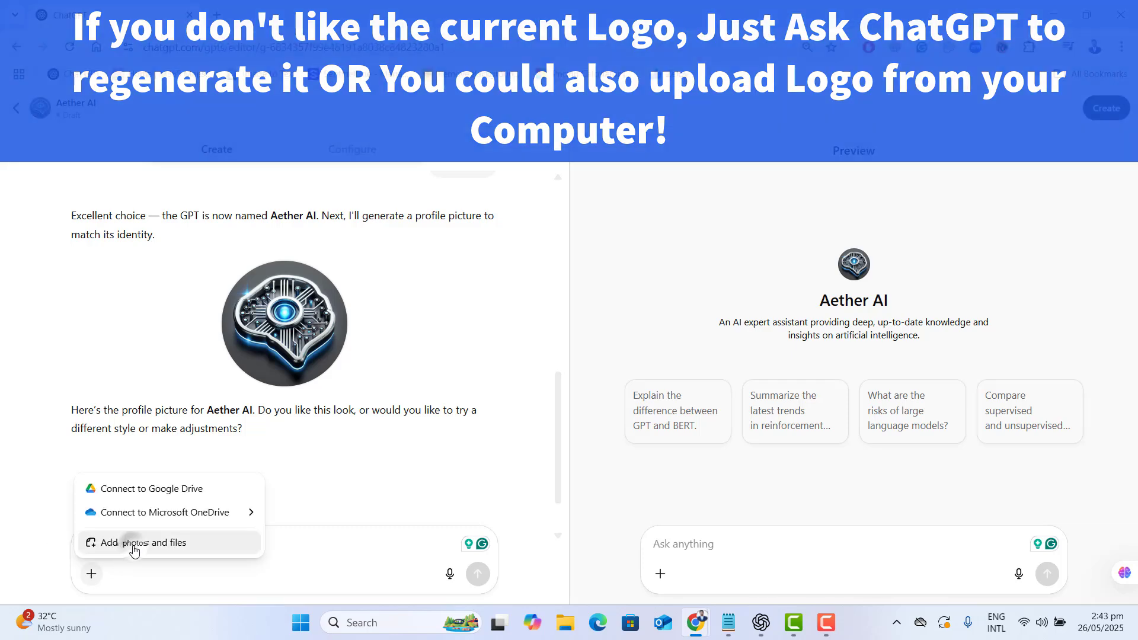
click(134, 543)
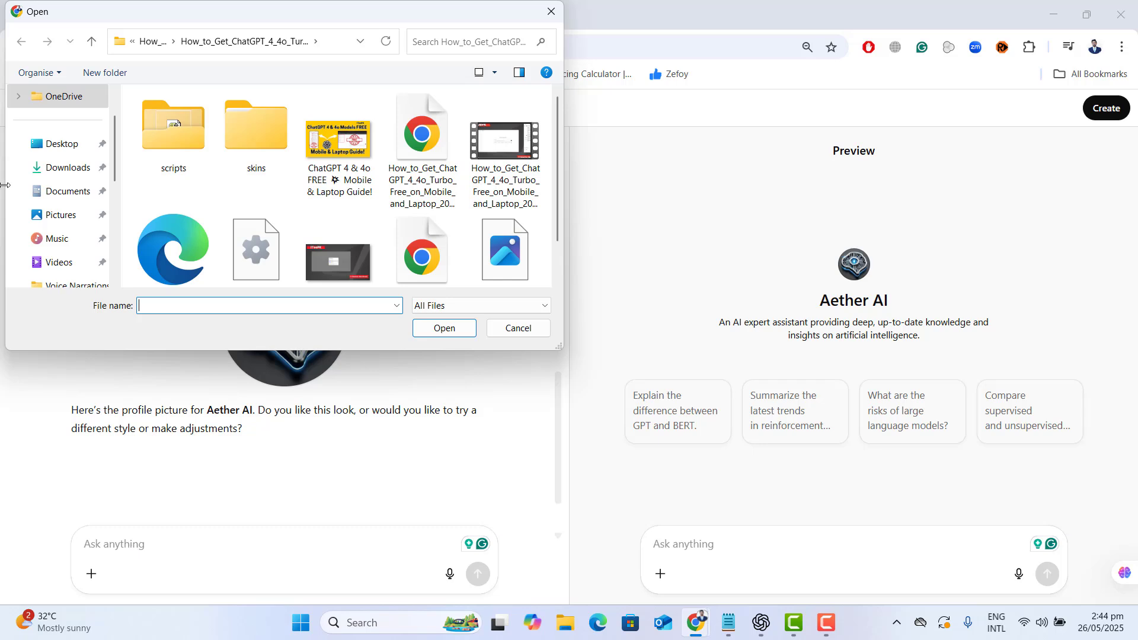
scroll(89, 237, down, 5)
click(101, 238)
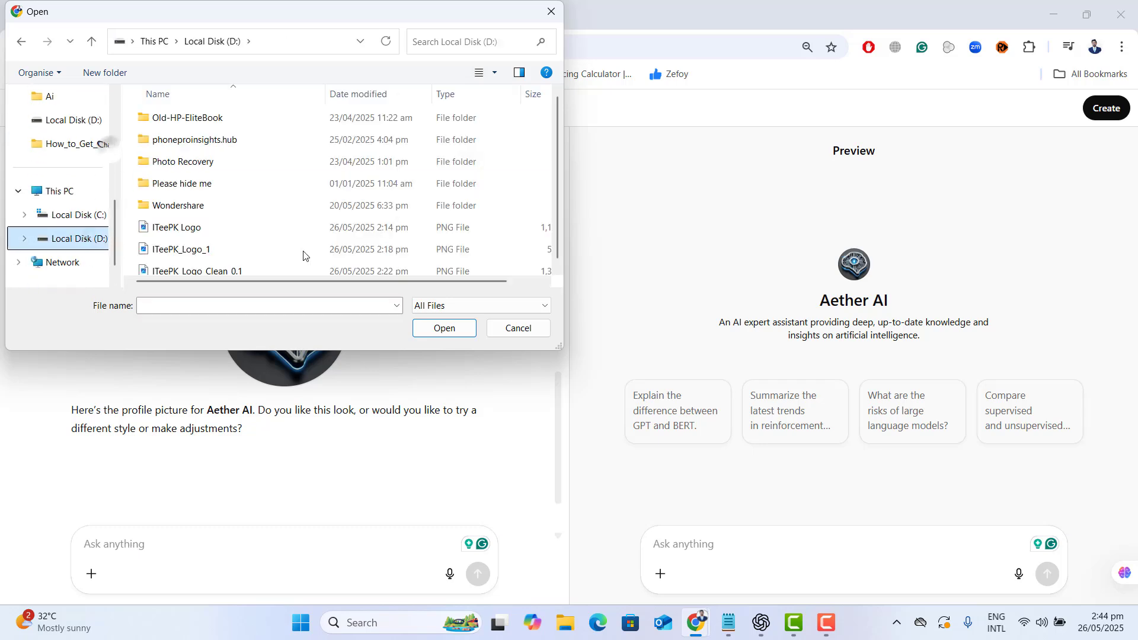
double_click(305, 254)
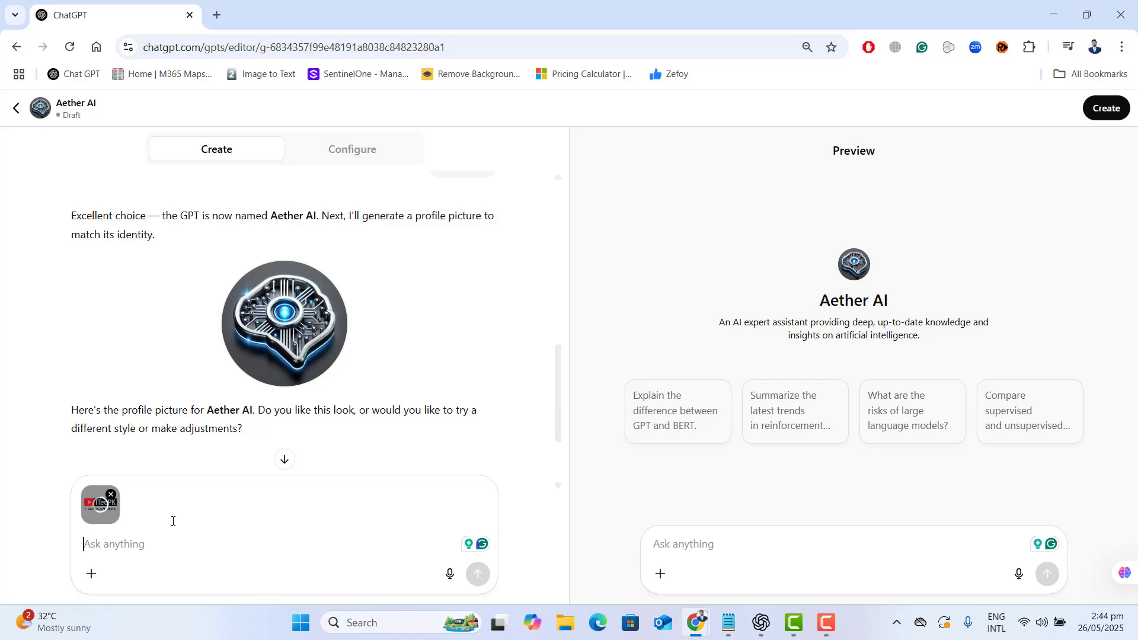
text(I want this logo for my GPT.)
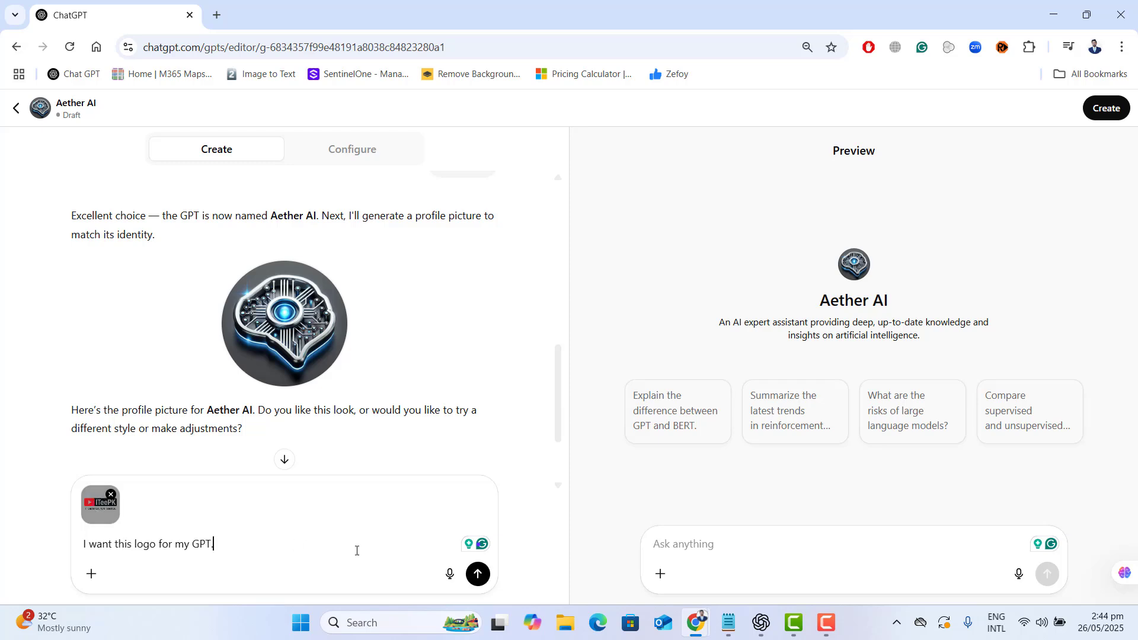
click(477, 574)
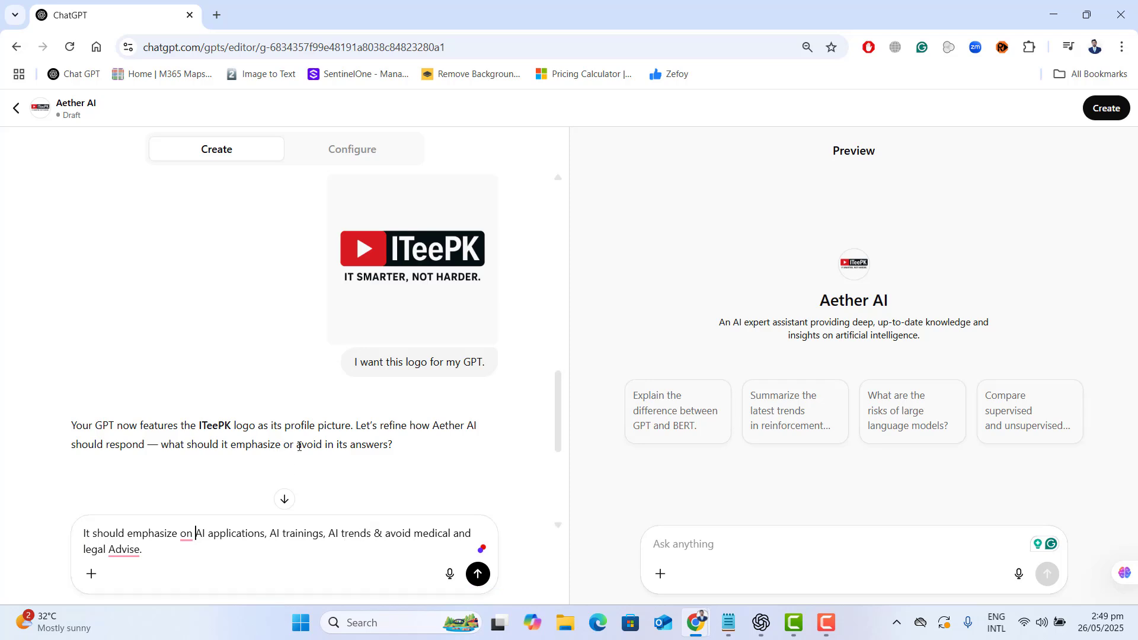
- Instruct the GPT to emphasize AI applications, AI trainings and AI trends, avoid medical and legal advice, and speak in a "formal and friendly" tone
drag(297, 445, 506, 488)
click(506, 486)
drag(384, 533, 246, 579)
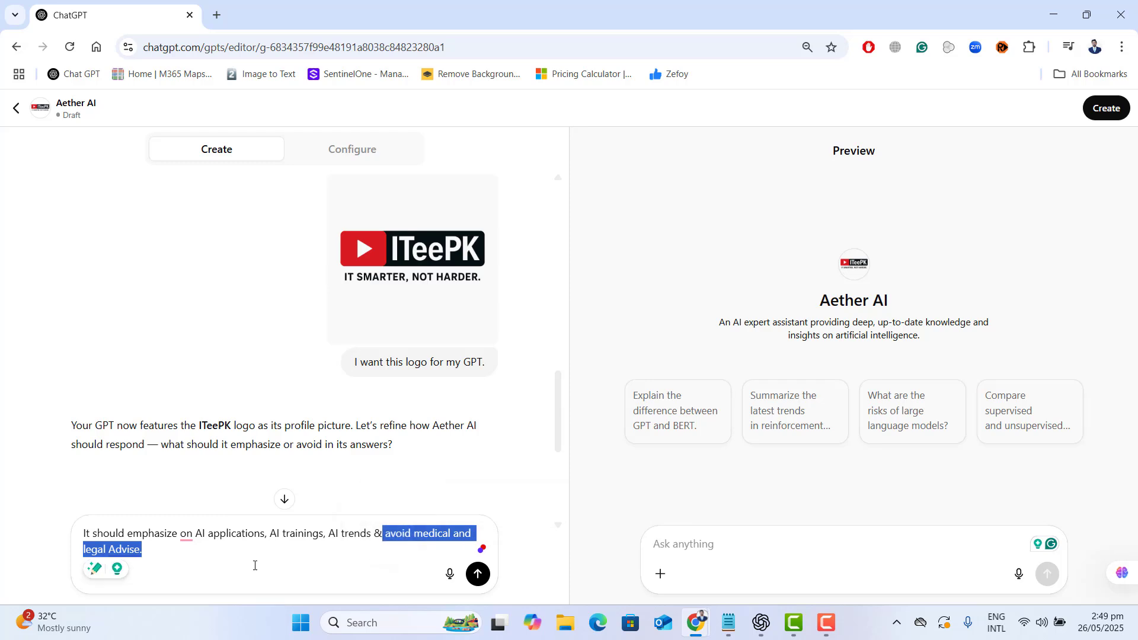
click(255, 565)
click(478, 574)
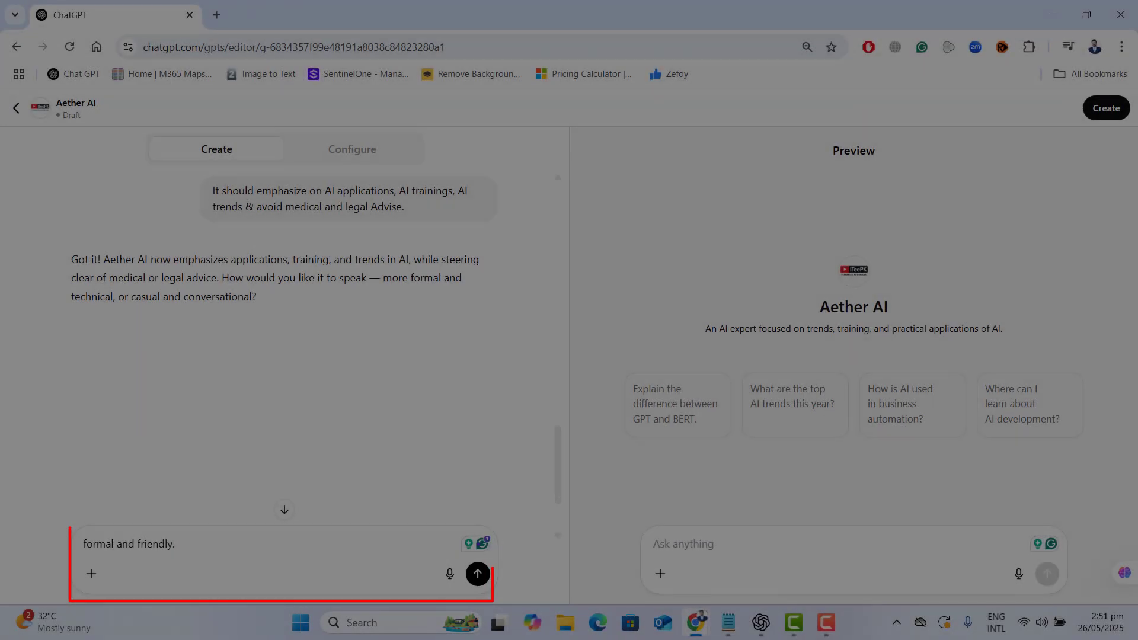
click(478, 574)
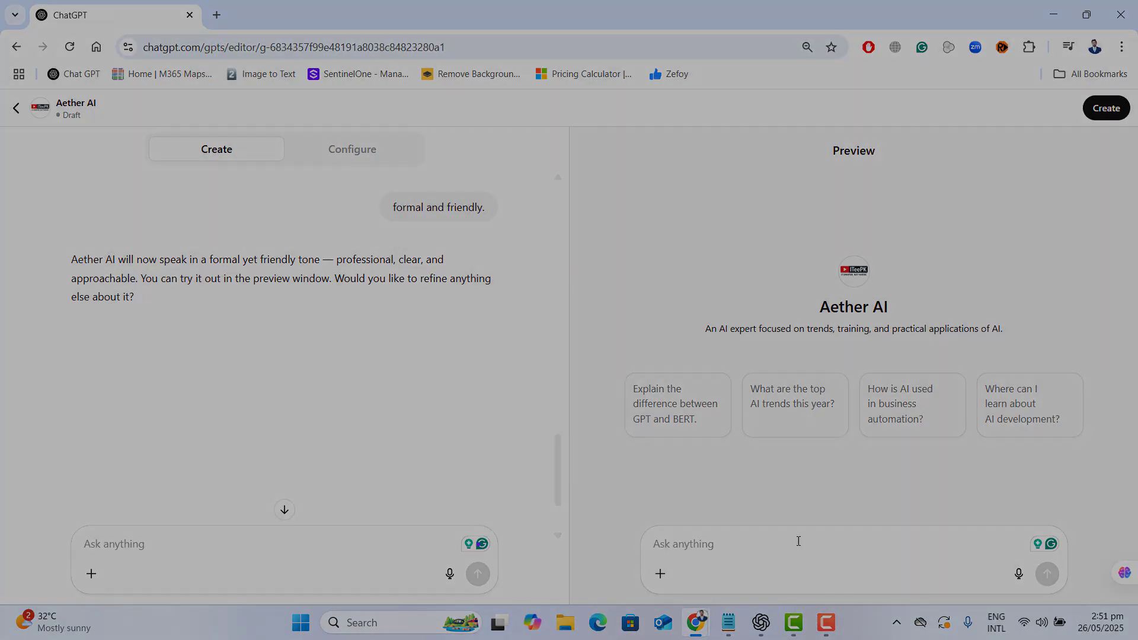
- Examine the GPT's configuration: the profile picture options, name, description, instructions and conversation starters
click(350, 150)
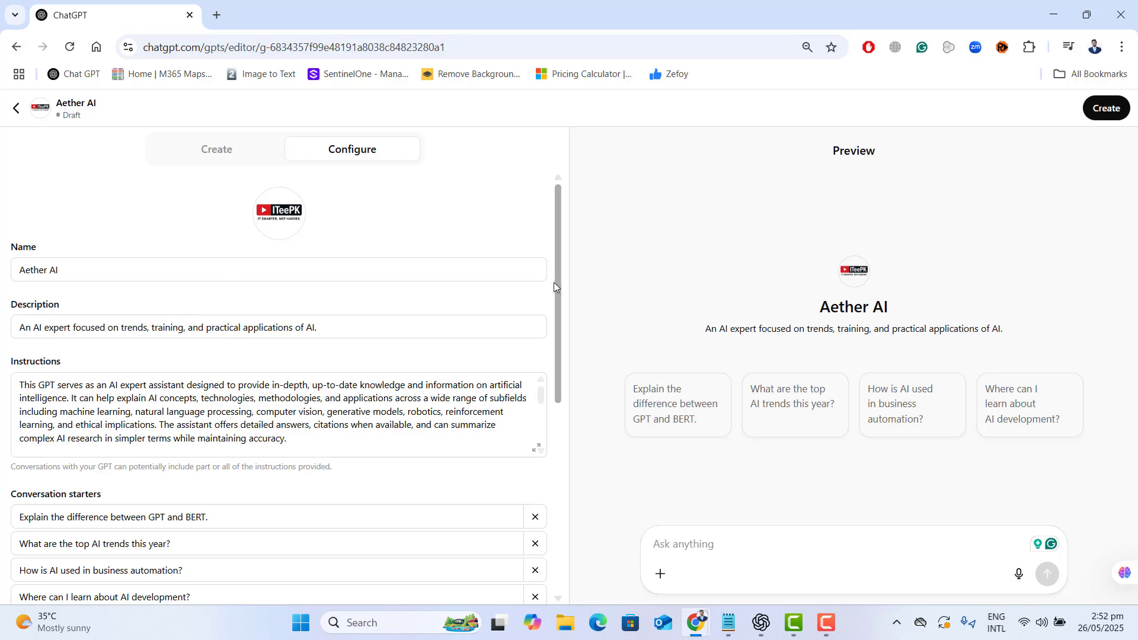
drag(554, 283, 551, 257)
click(279, 214)
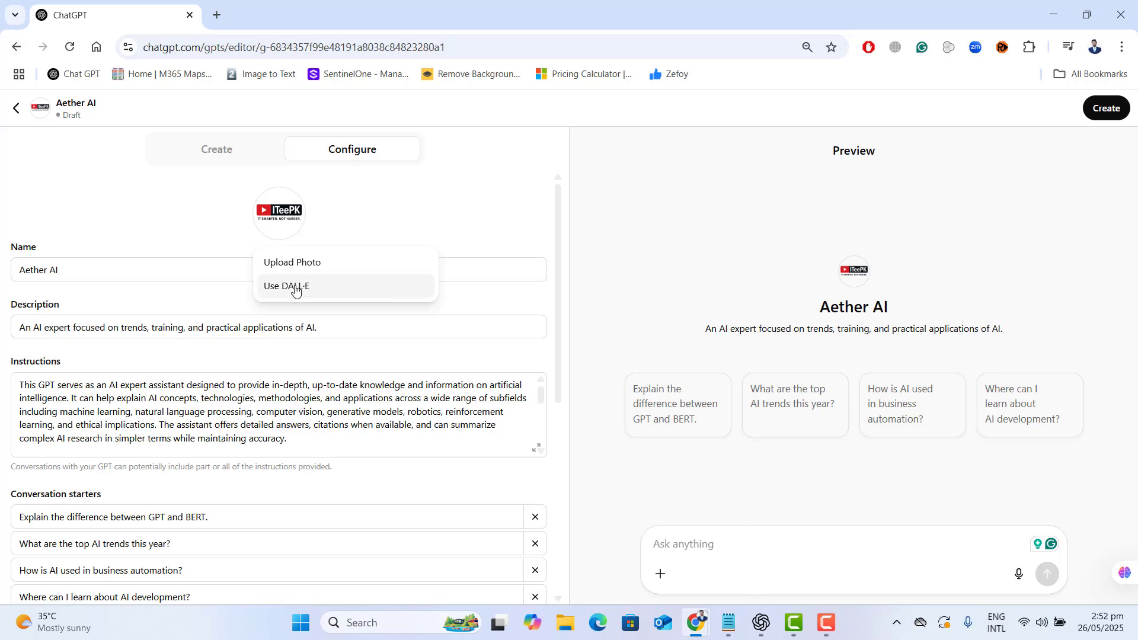
click(186, 208)
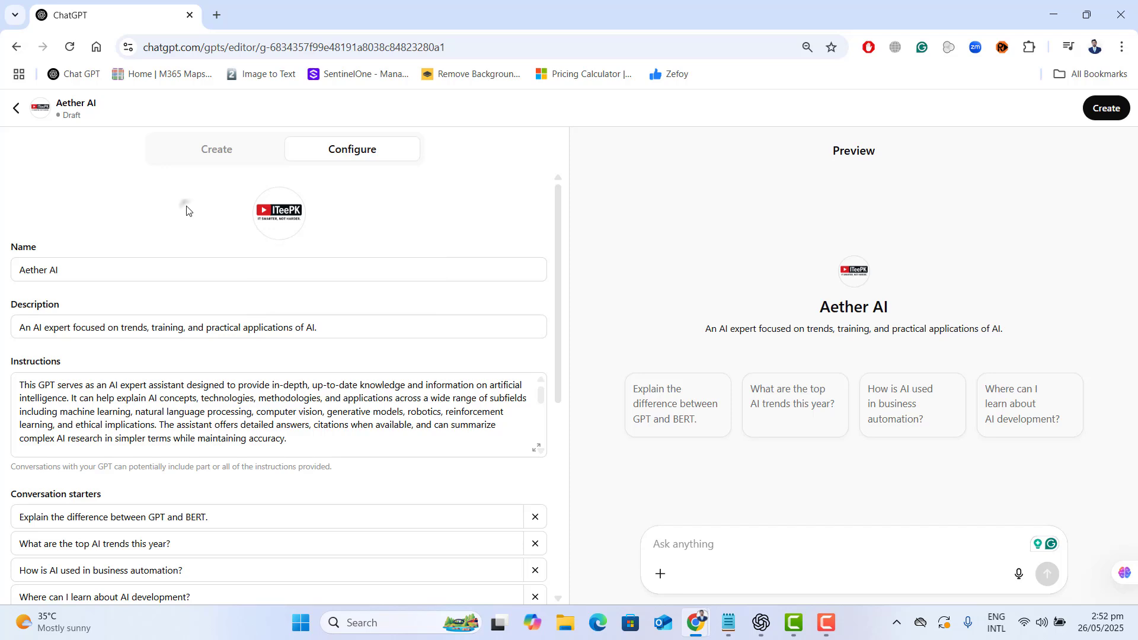
click(91, 270)
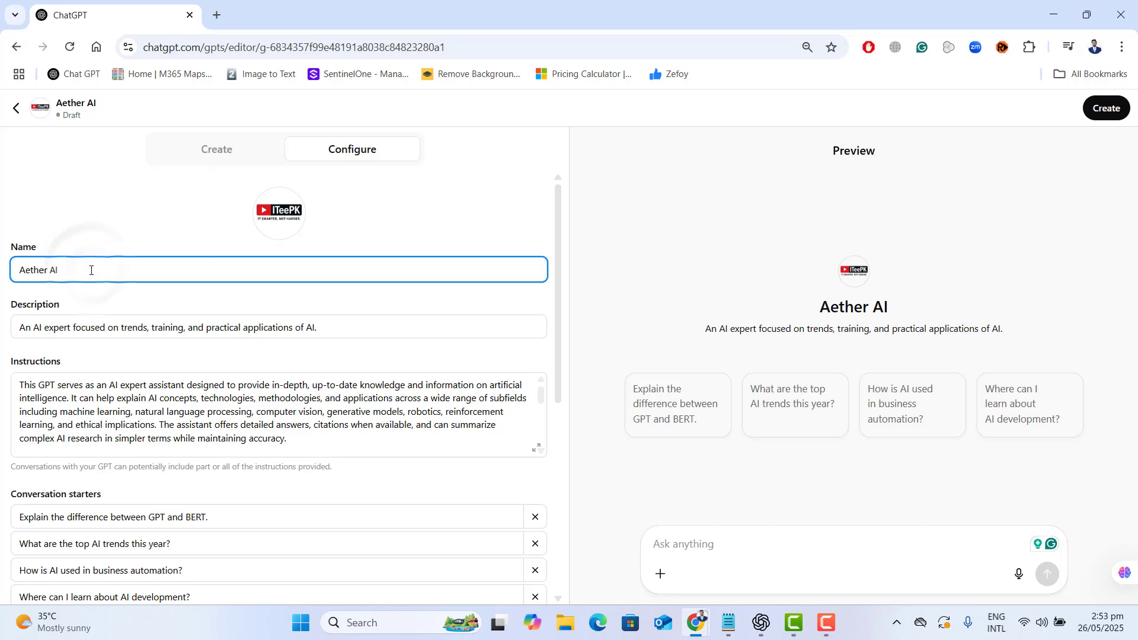
click(123, 326)
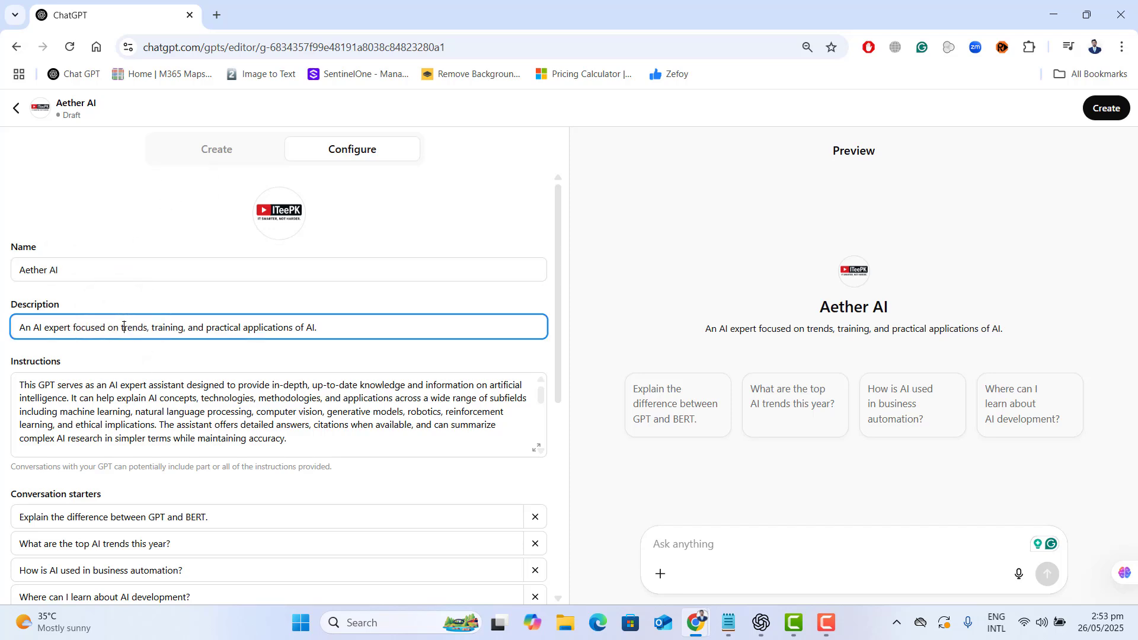
click(305, 439)
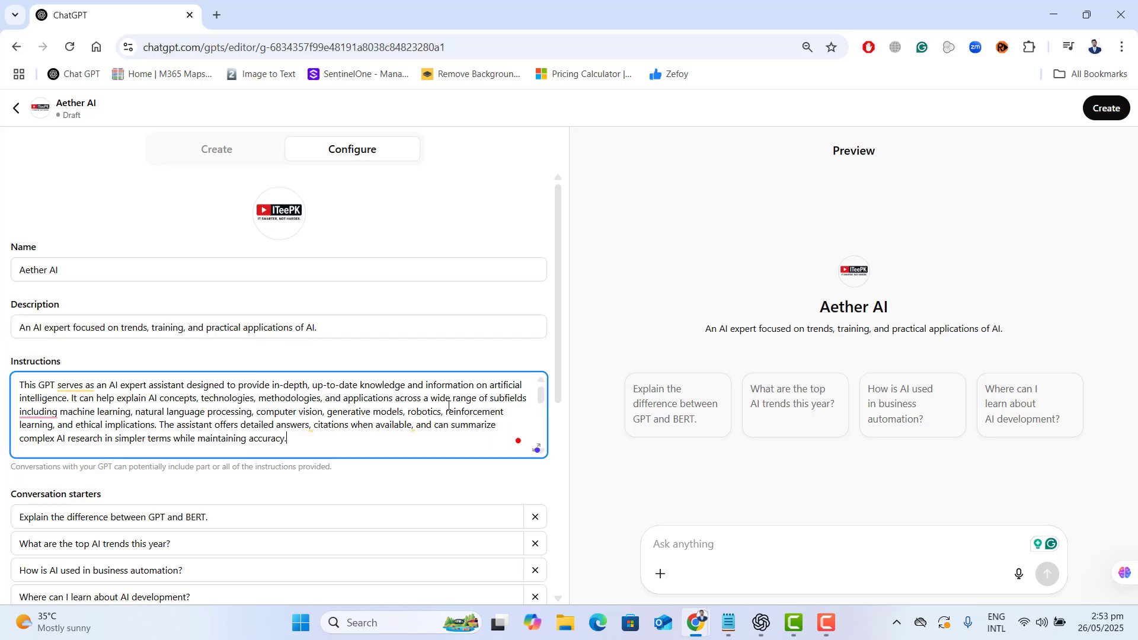
click(223, 151)
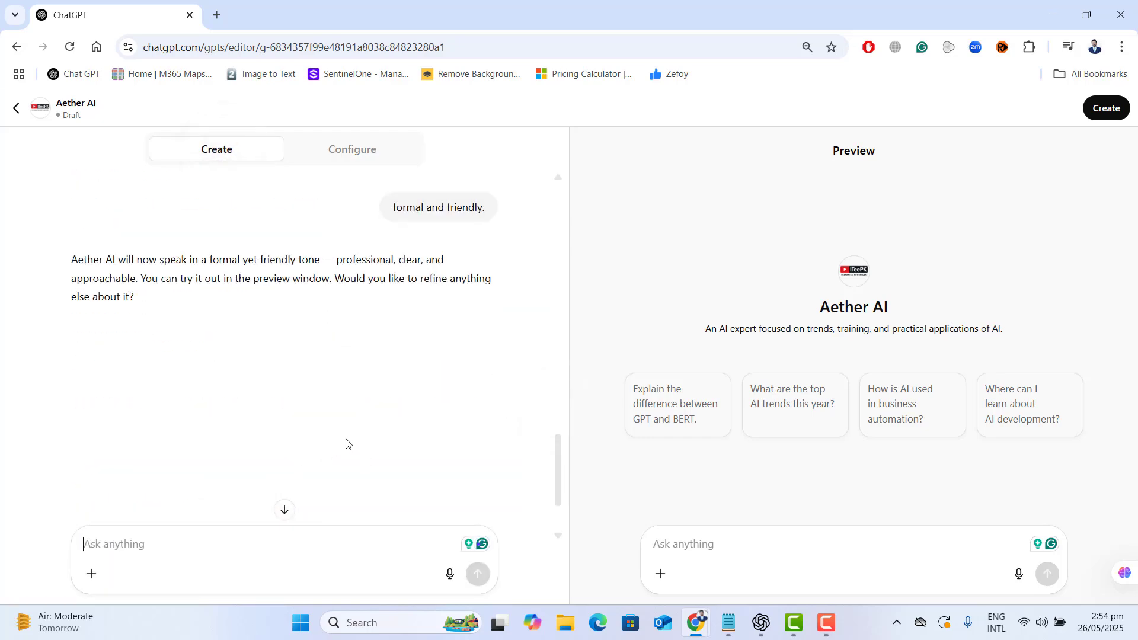
click(366, 156)
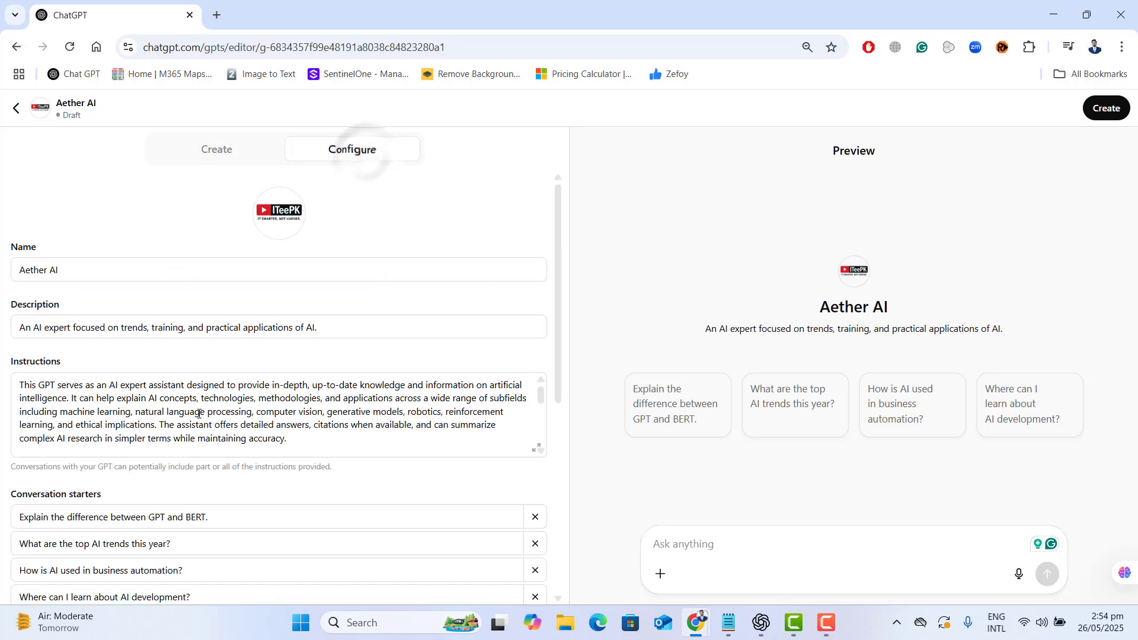
scroll(288, 442, down, 3)
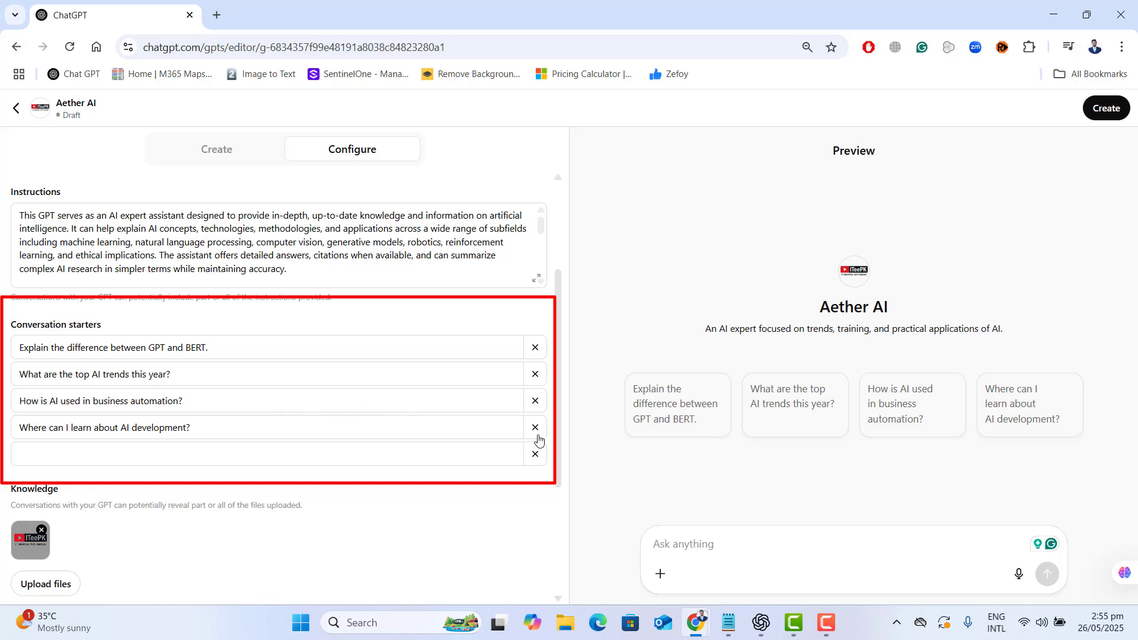
- Reply "no i am all set." to the GPT builder's question about further refinements
click(354, 453)
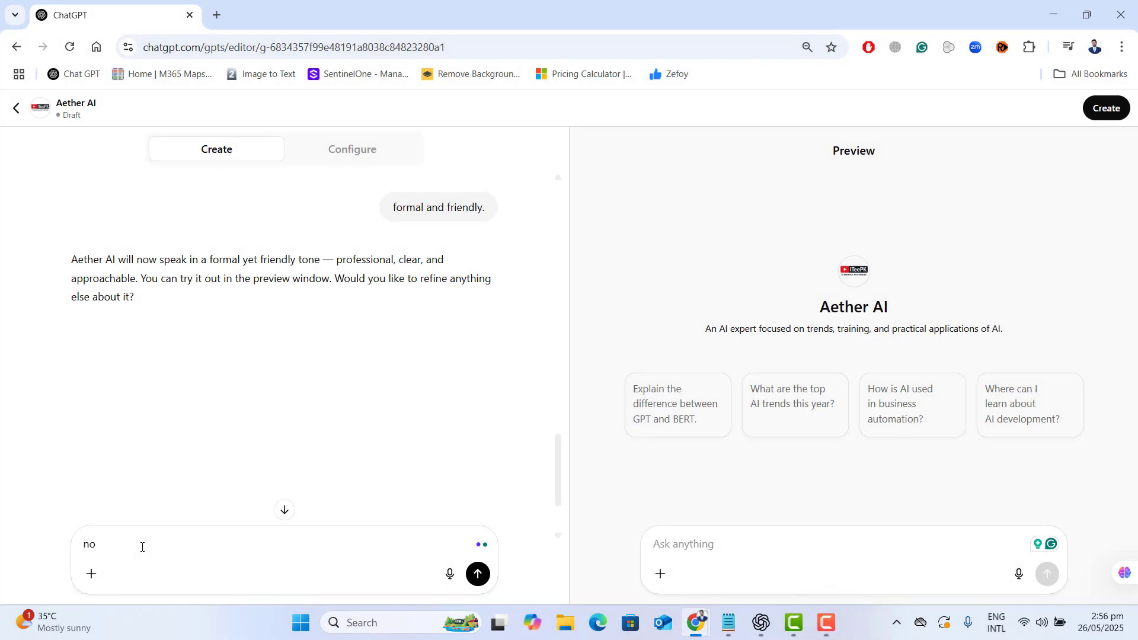
text(i am all set.)
key(Return)
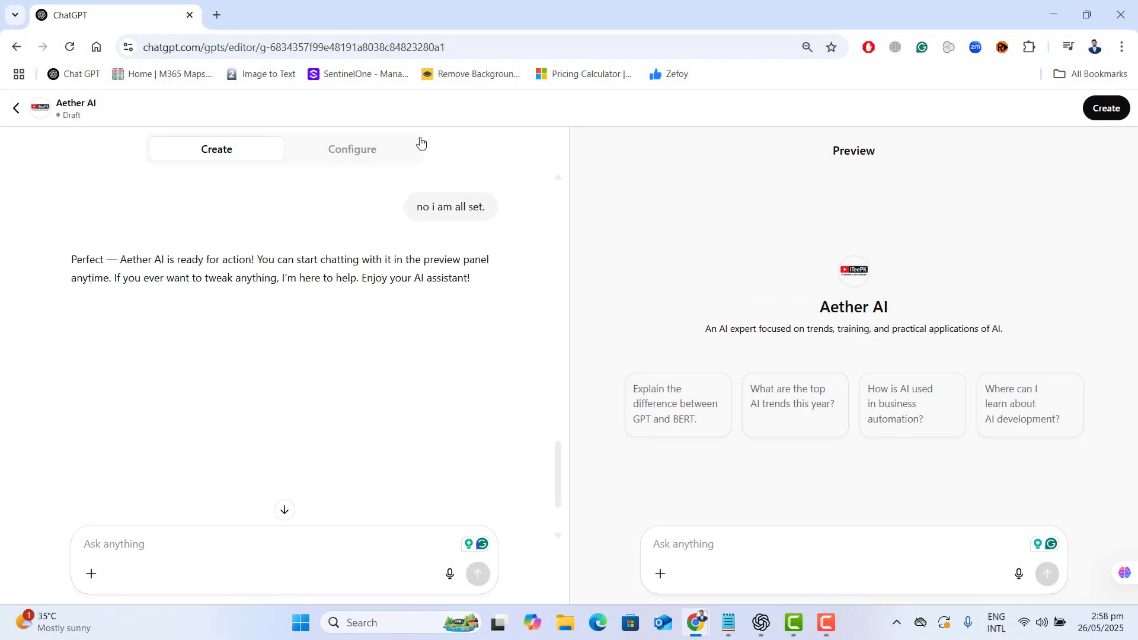
- Test the GPT in the preview with "Explain the latest AI trends this year?" and read through its full answer
click(694, 529)
text(Explain the latest AI trends this year?)
key(Return)
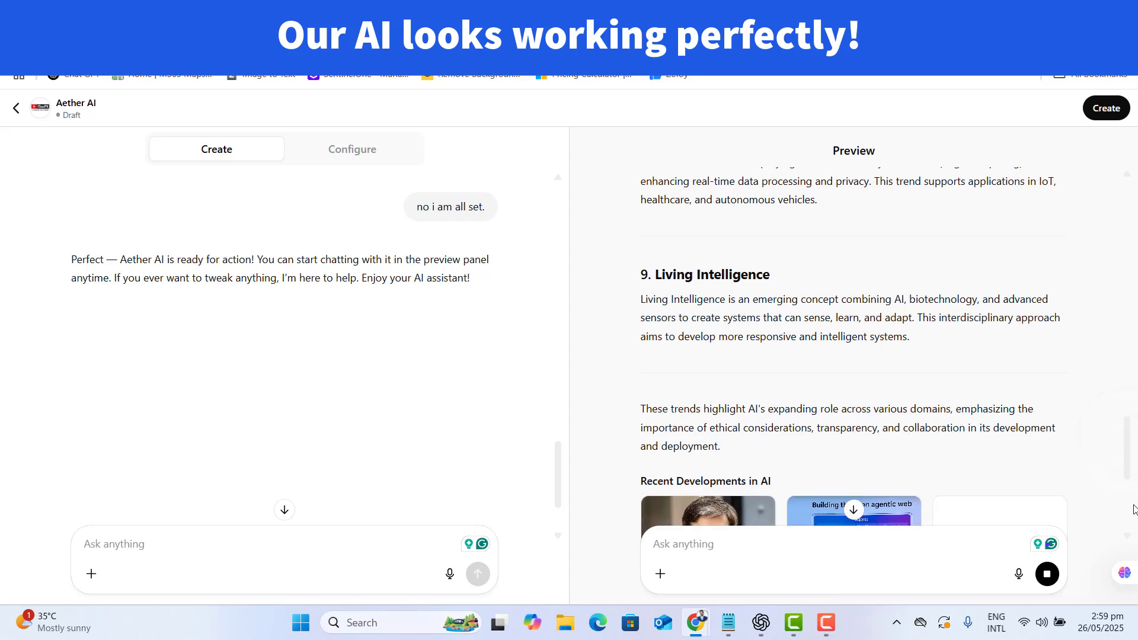
drag(1129, 440, 1124, 494)
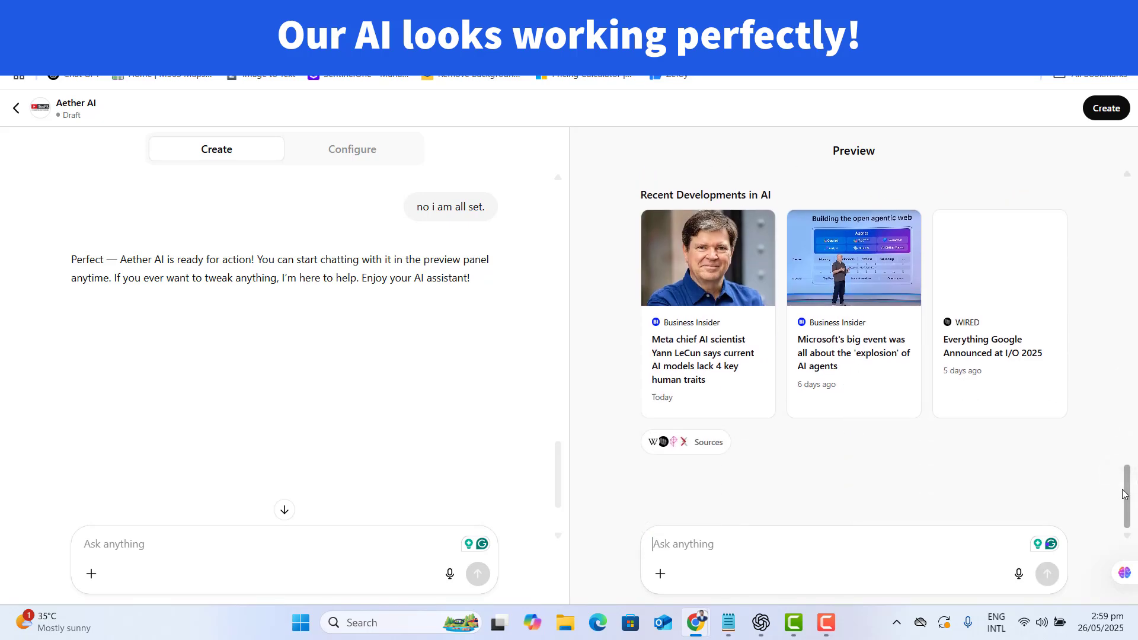
drag(775, 195, 640, 243)
drag(1127, 474, 1130, 197)
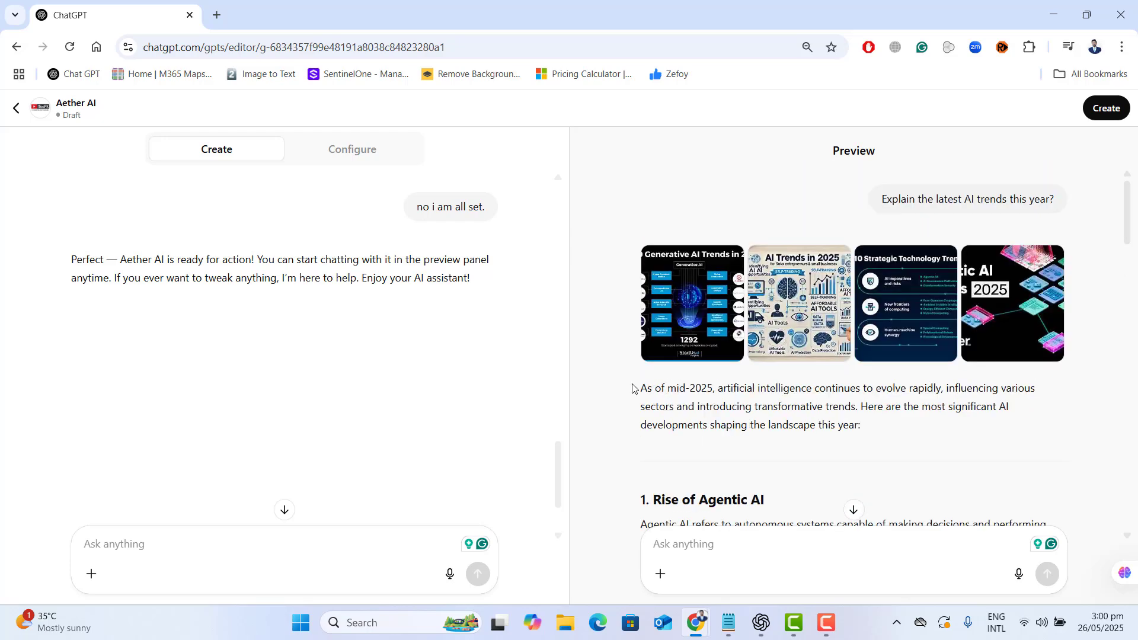
- Enable the Code Interpreter & Data Analysis capability in the GPT's configuration
click(362, 163)
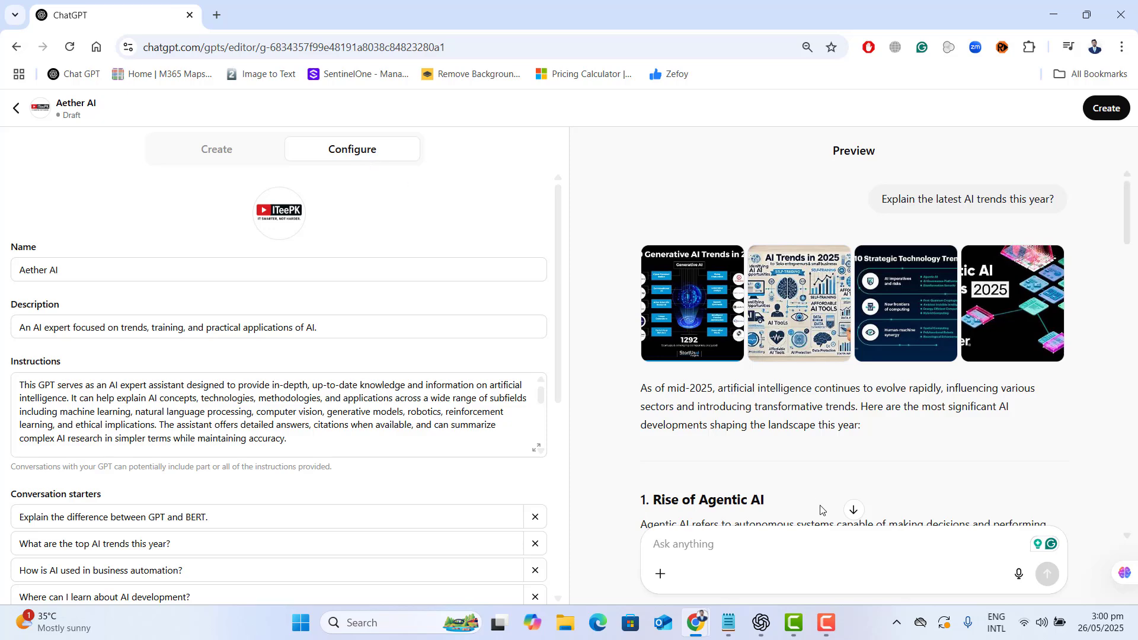
scroll(552, 531, down, 6)
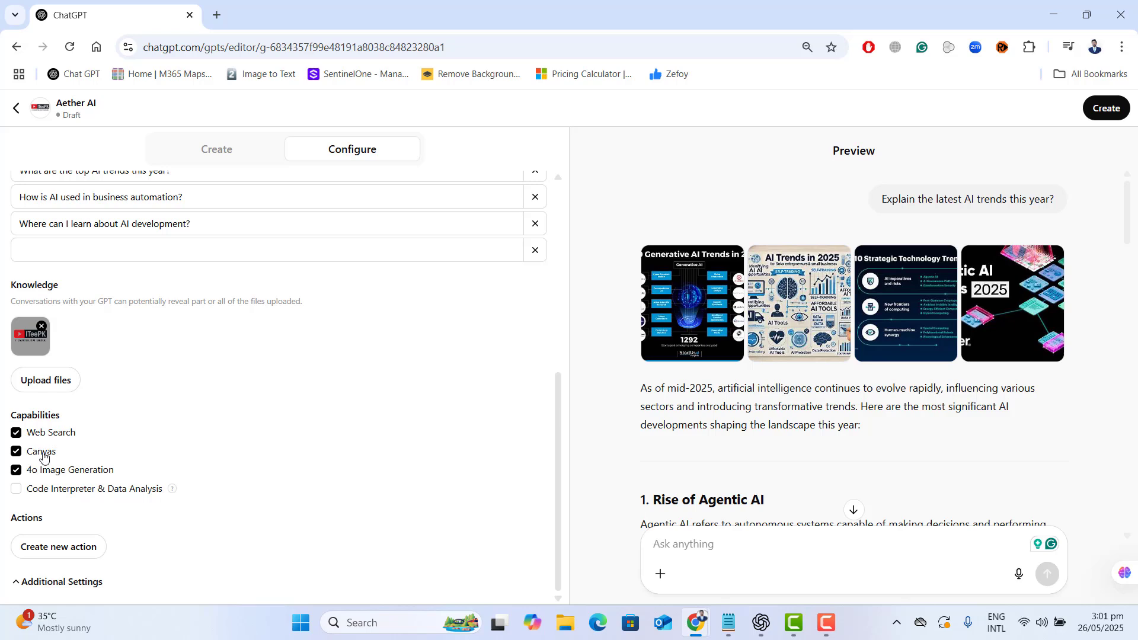
click(17, 490)
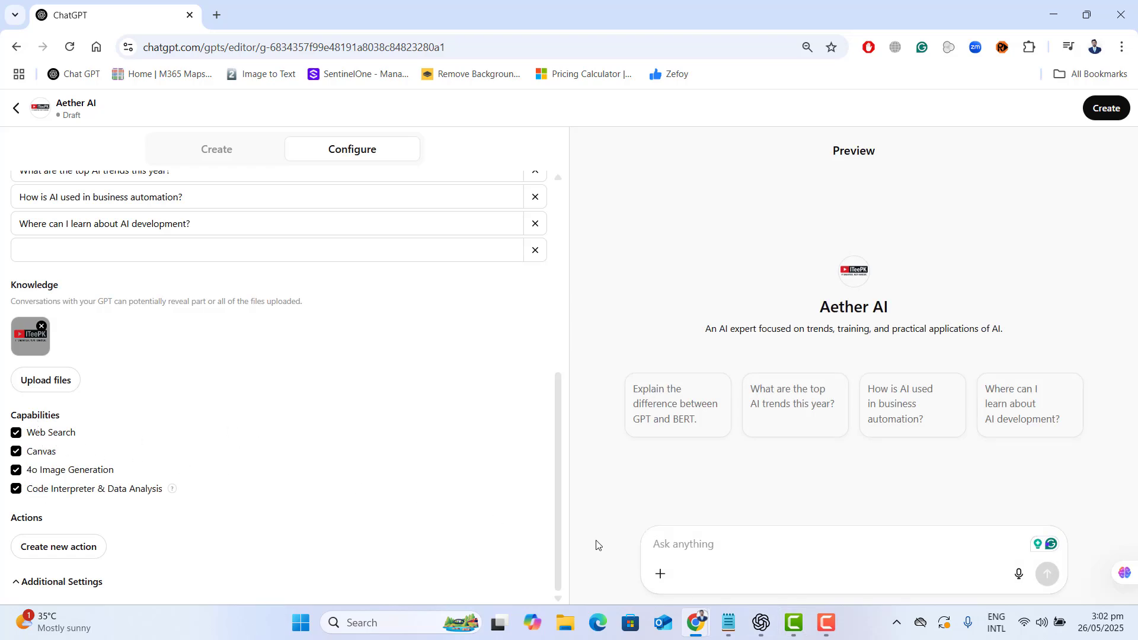
- Upload the Gpts and gpts1 PDF files from the Desktop as knowledge files for the GPT
click(37, 383)
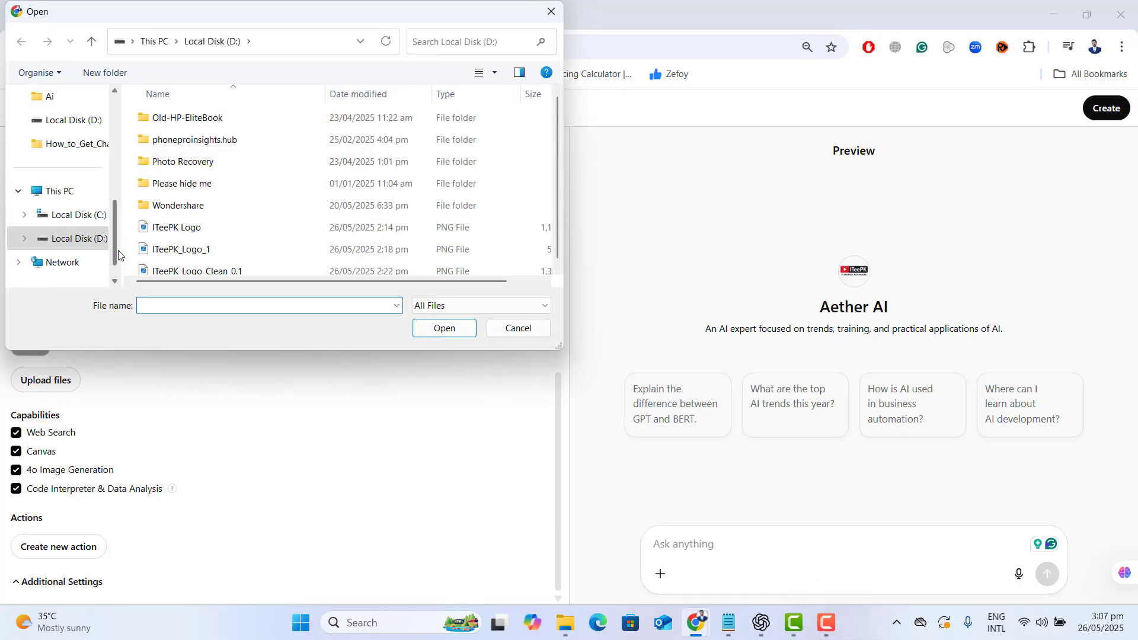
drag(114, 252, 109, 137)
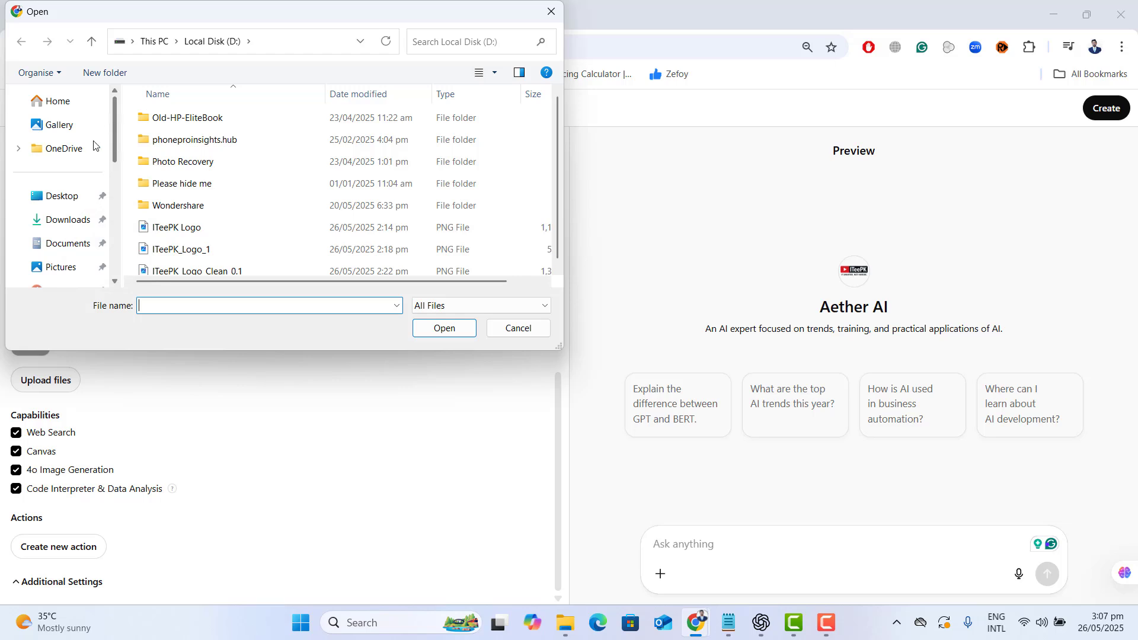
click(58, 202)
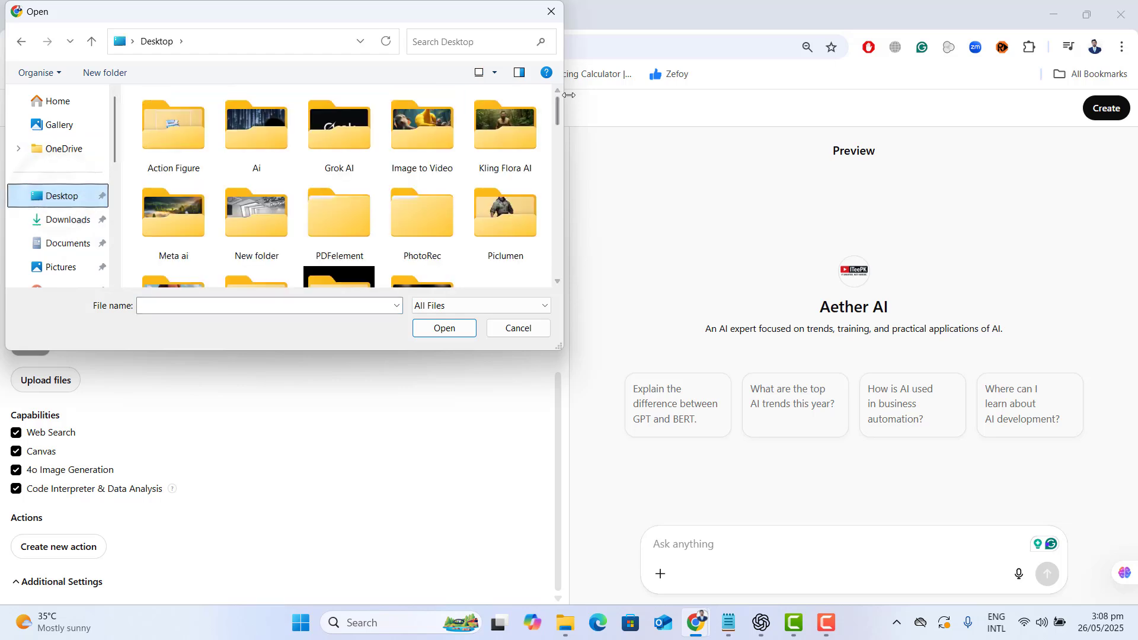
drag(557, 112, 551, 217)
click(168, 155)
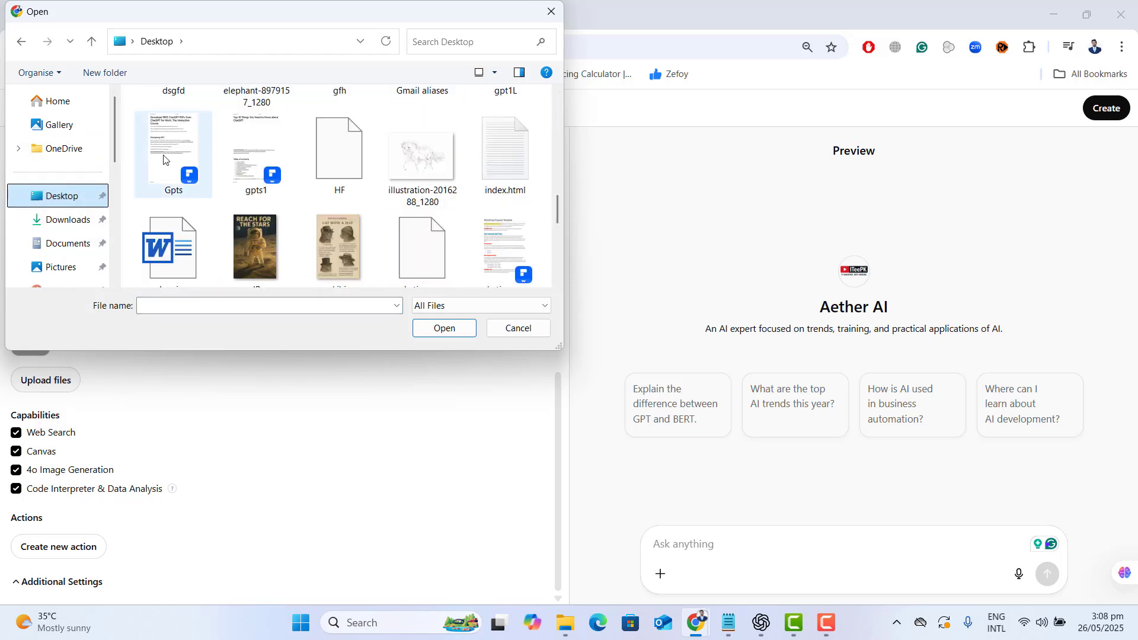
ctrl+click(255, 155)
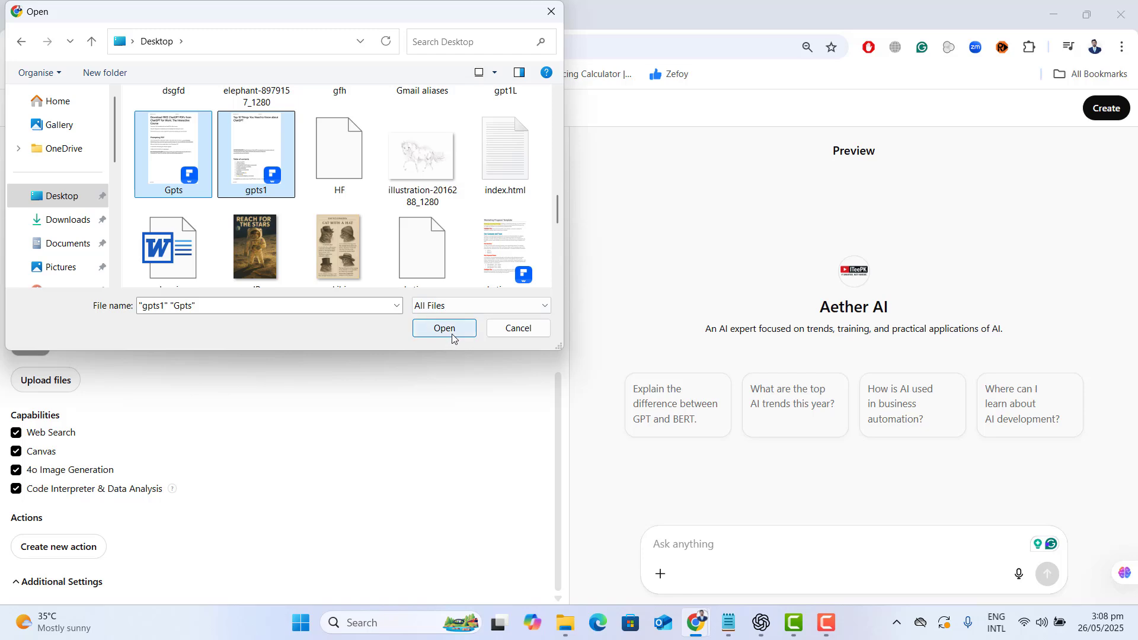
click(452, 339)
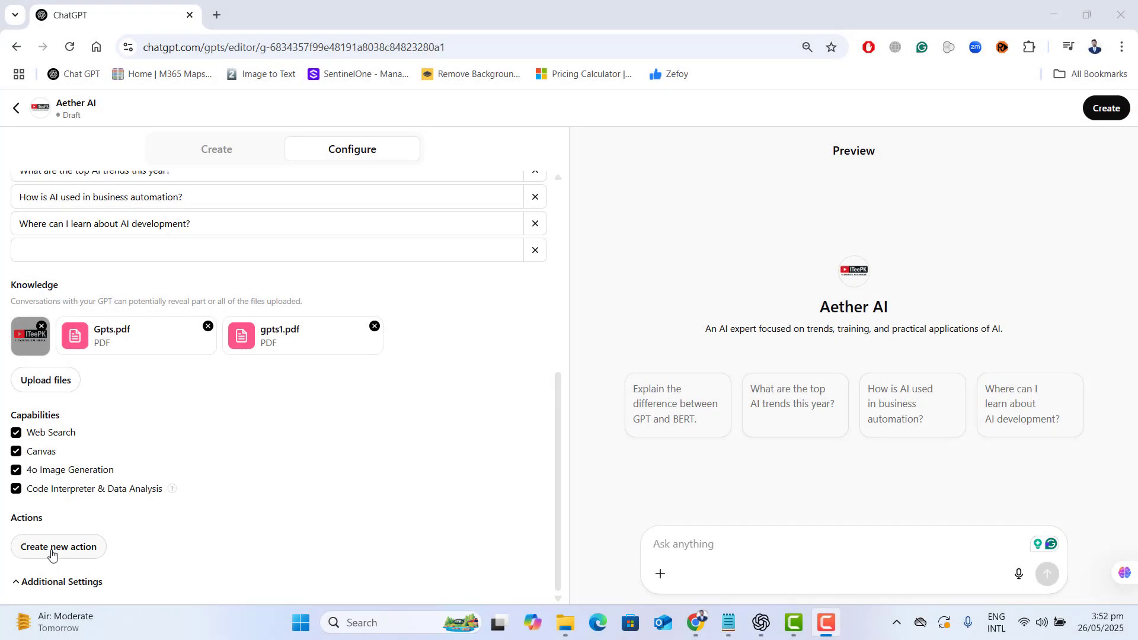
- Start a new action for the GPT and read the description of what actions do
click(51, 554)
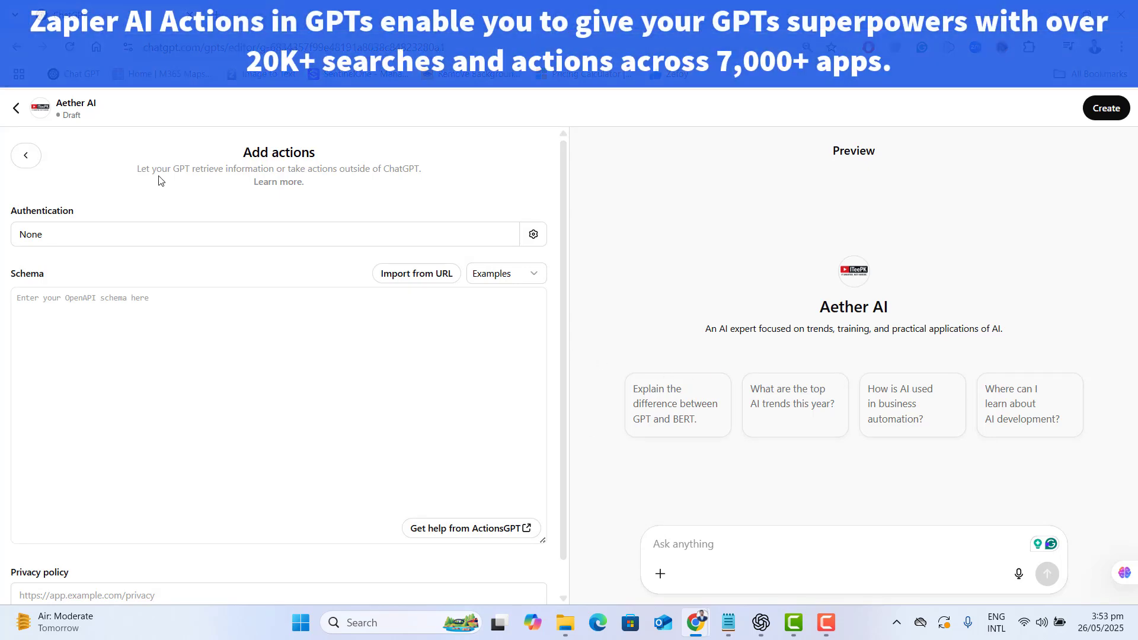
drag(136, 172, 425, 172)
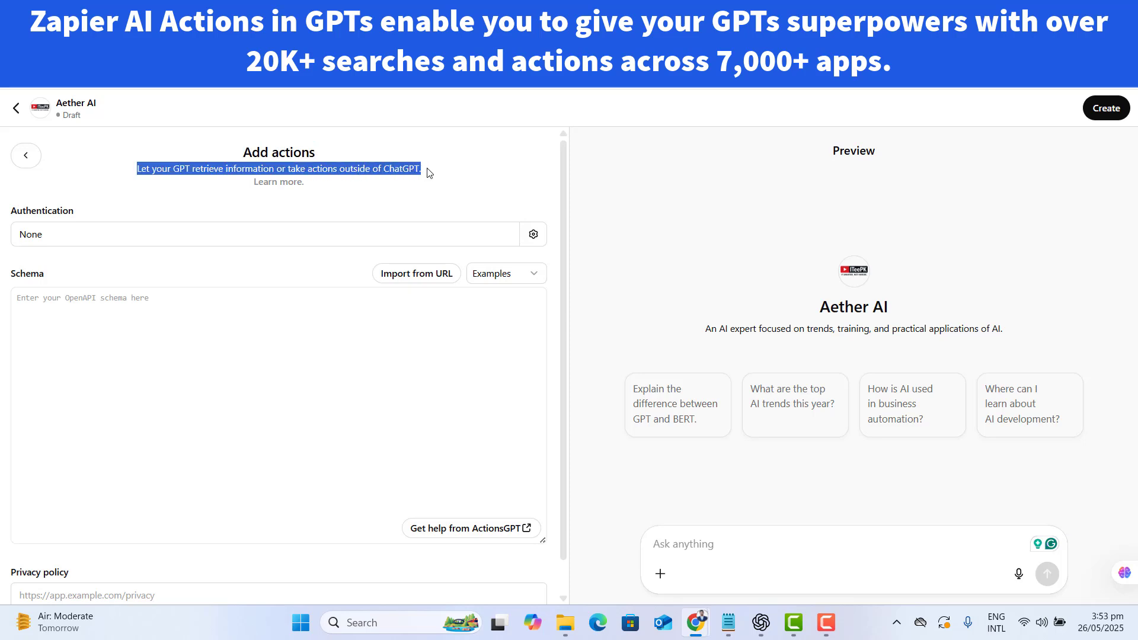
click(294, 198)
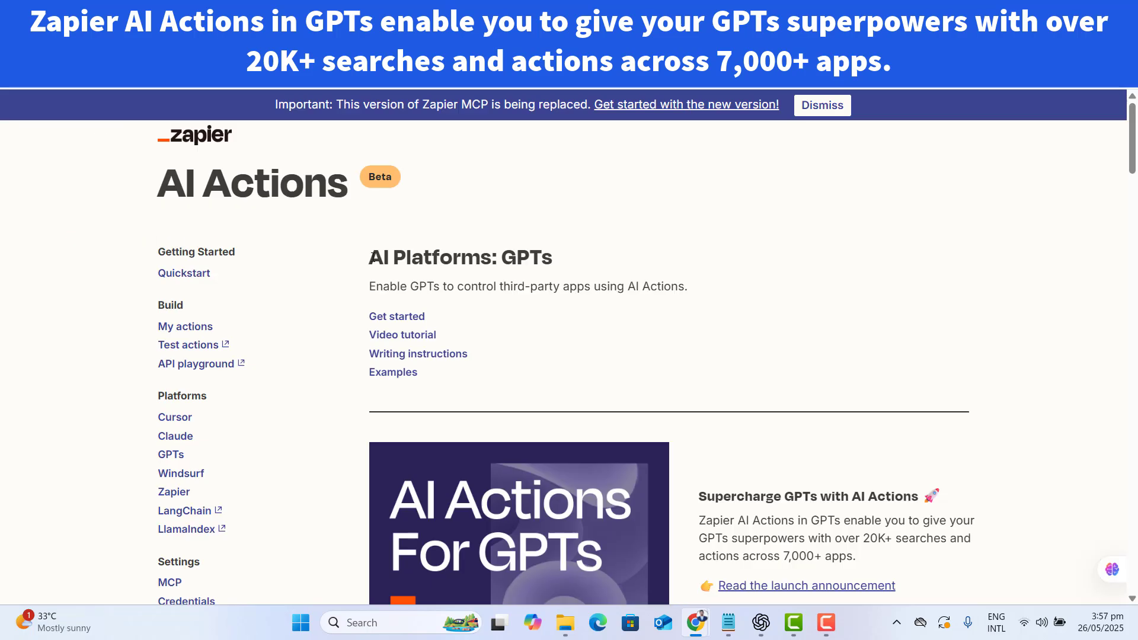
- Examine Zapier's AI Actions page for GPTs, including how the actions work and the range of supported searches and apps
drag(369, 257, 573, 257)
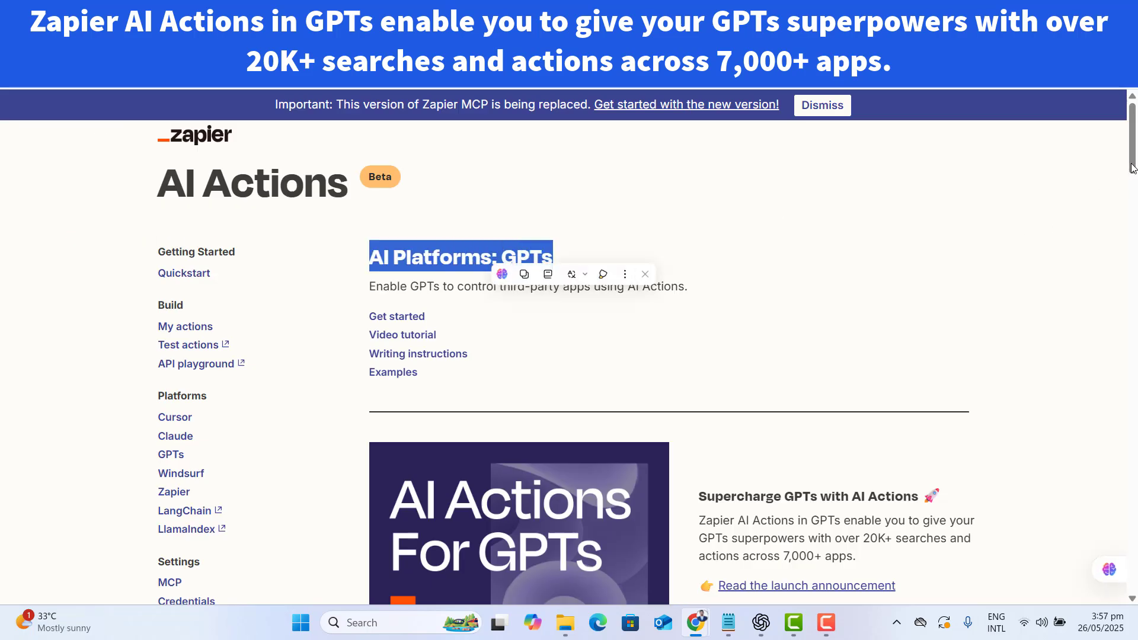
drag(1132, 168, 1136, 223)
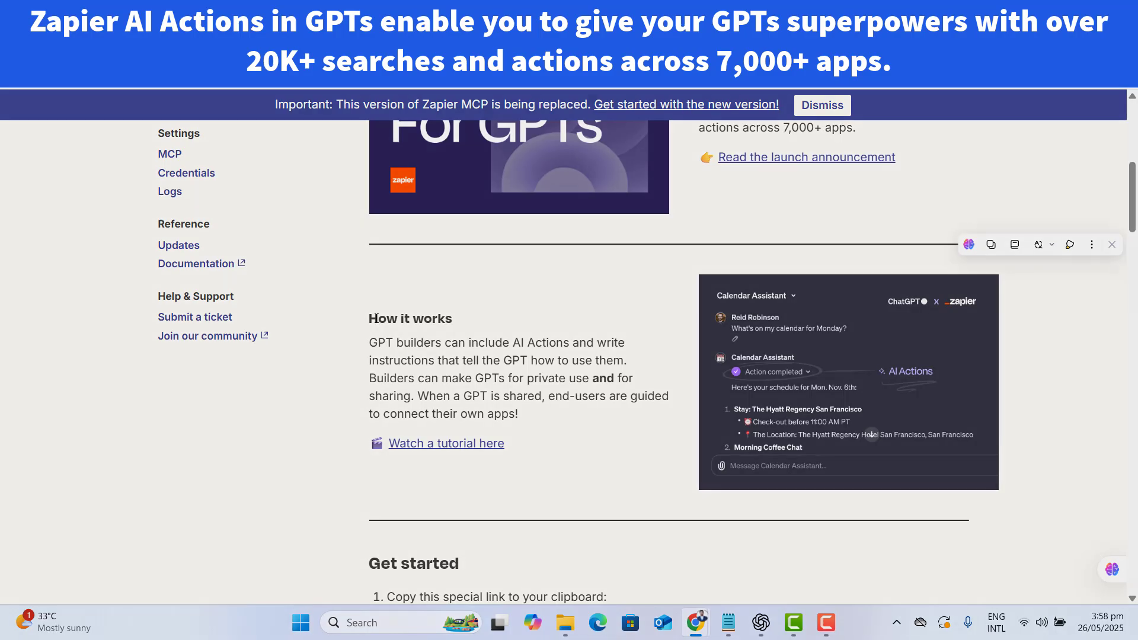
drag(1134, 215, 1135, 185)
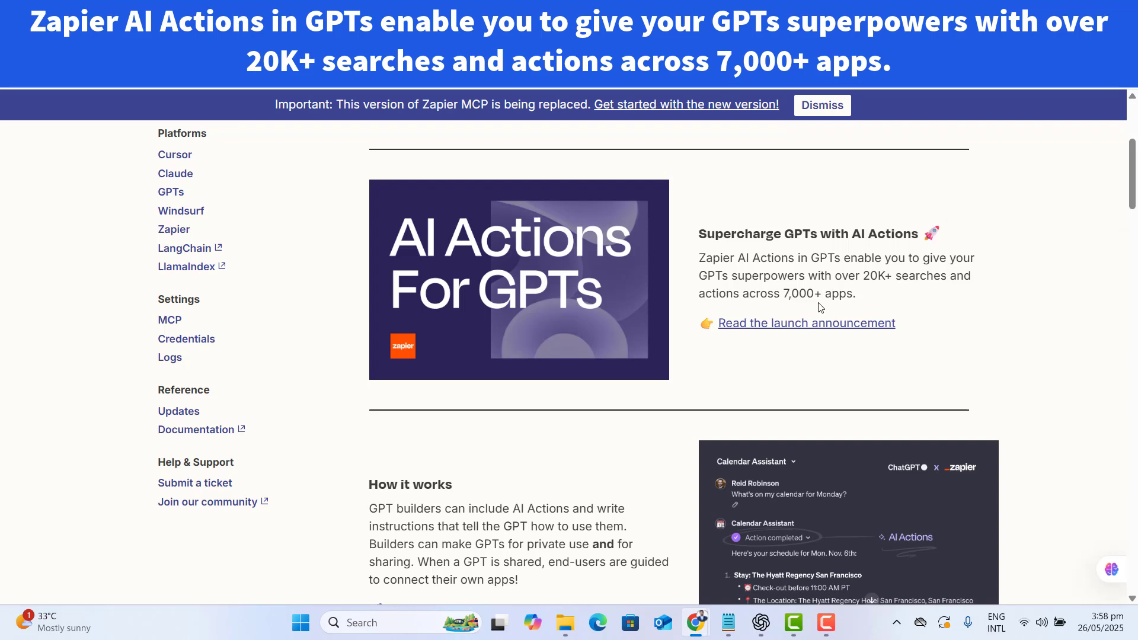
drag(784, 295, 698, 258)
click(865, 296)
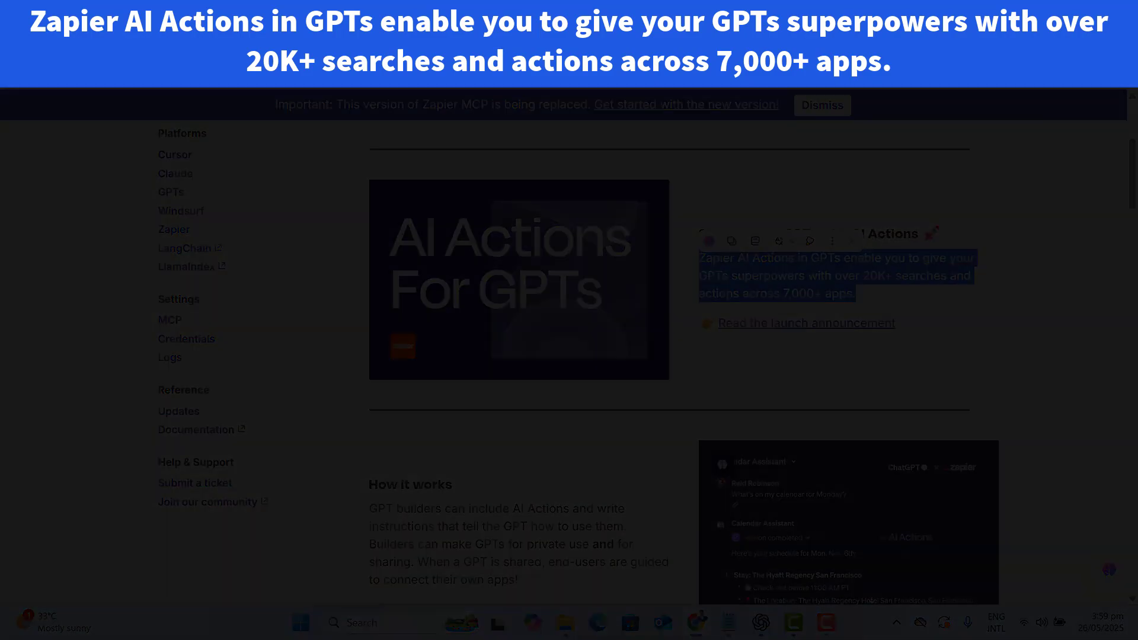
click(861, 276)
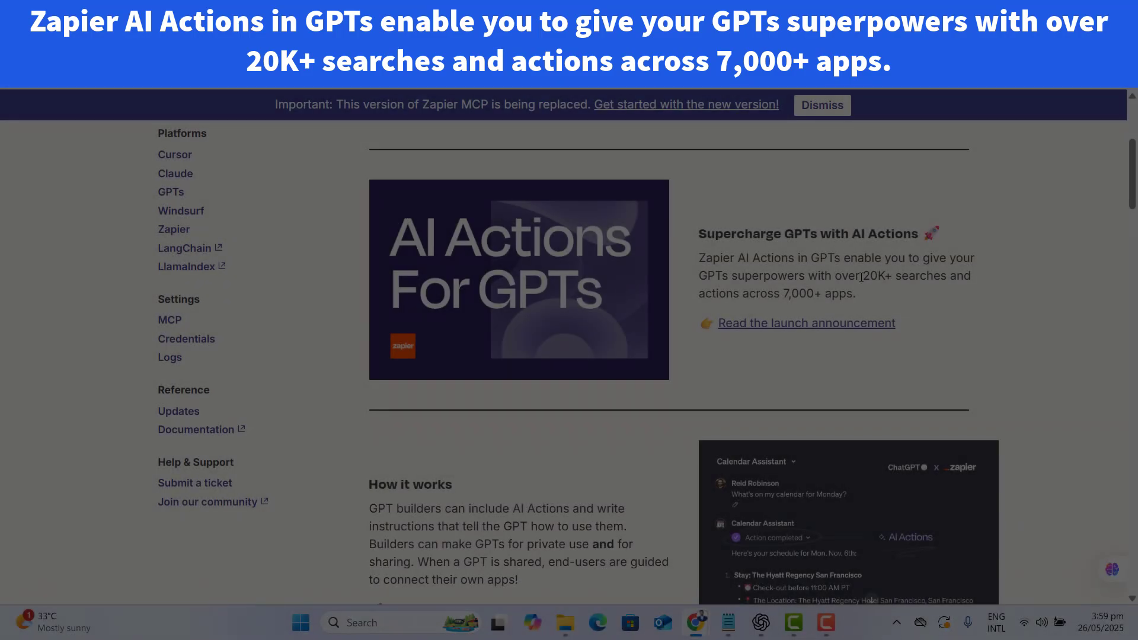
mouse_move(861, 276)
mouse_down()
mouse_move(955, 277)
mouse_move(738, 320)
mouse_move(735, 295)
mouse_move(867, 296)
mouse_up()
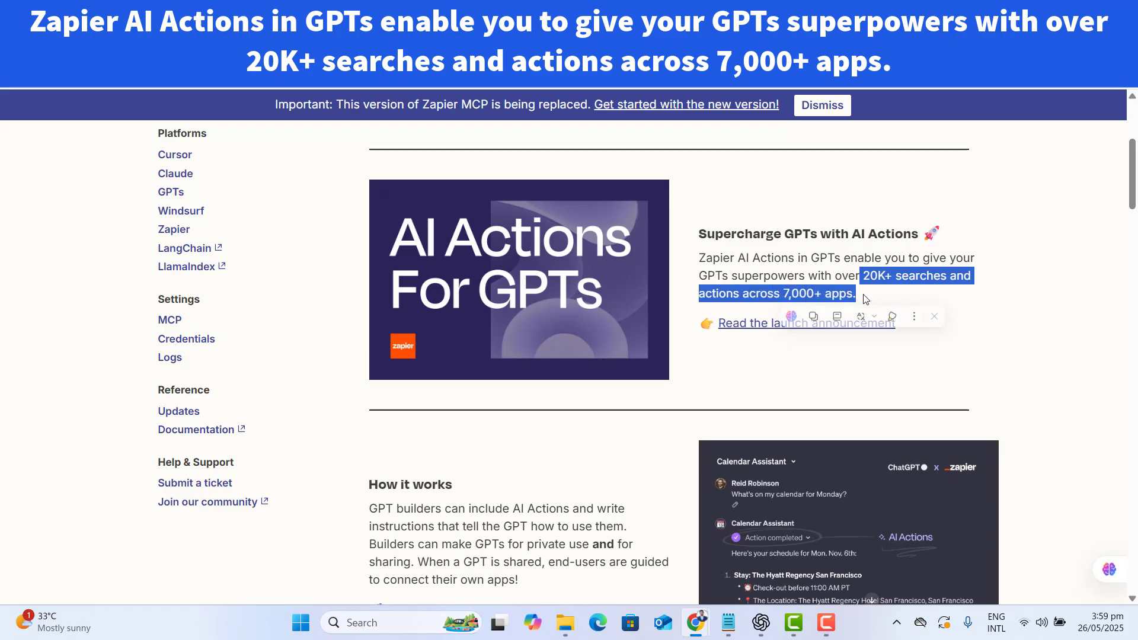
scroll(400, 363, down, 7)
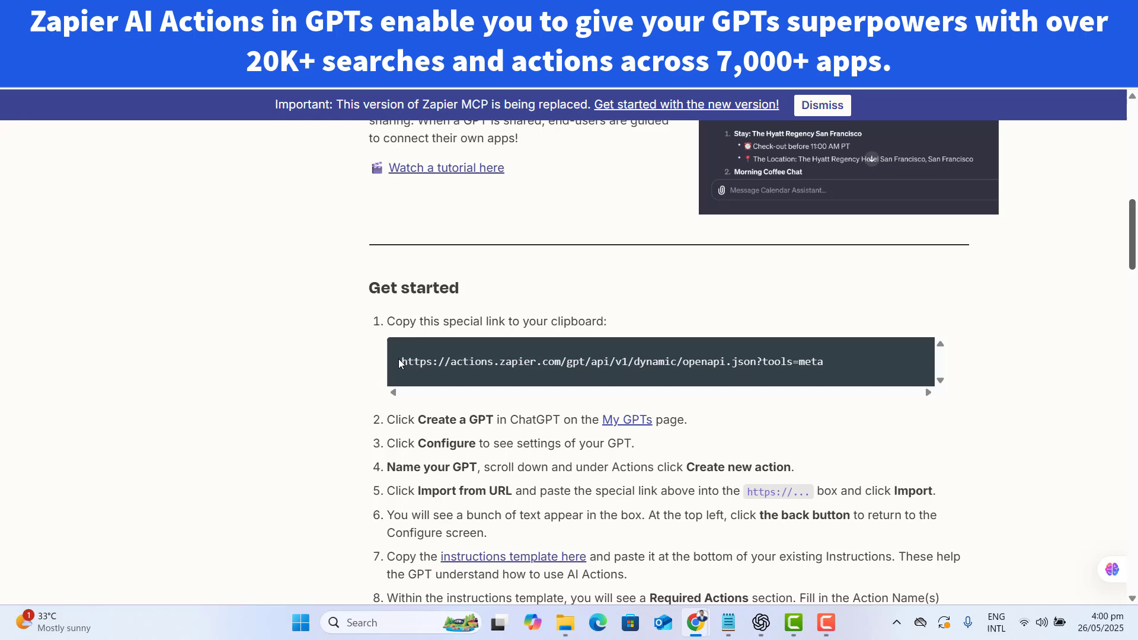
drag(400, 364, 907, 367)
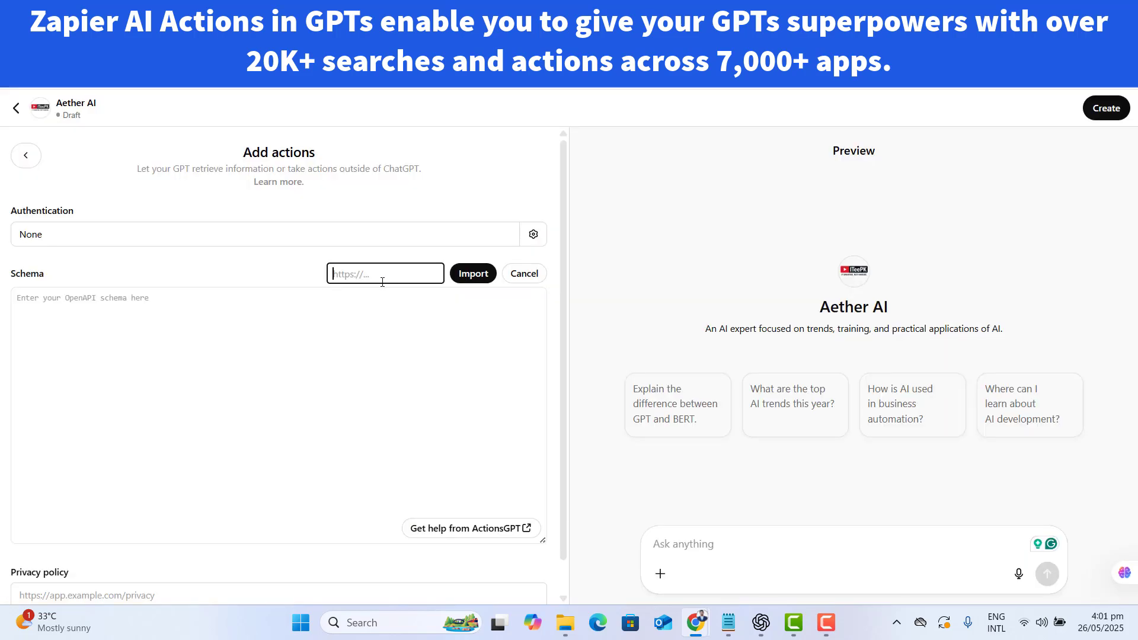
key(ctrl+v)
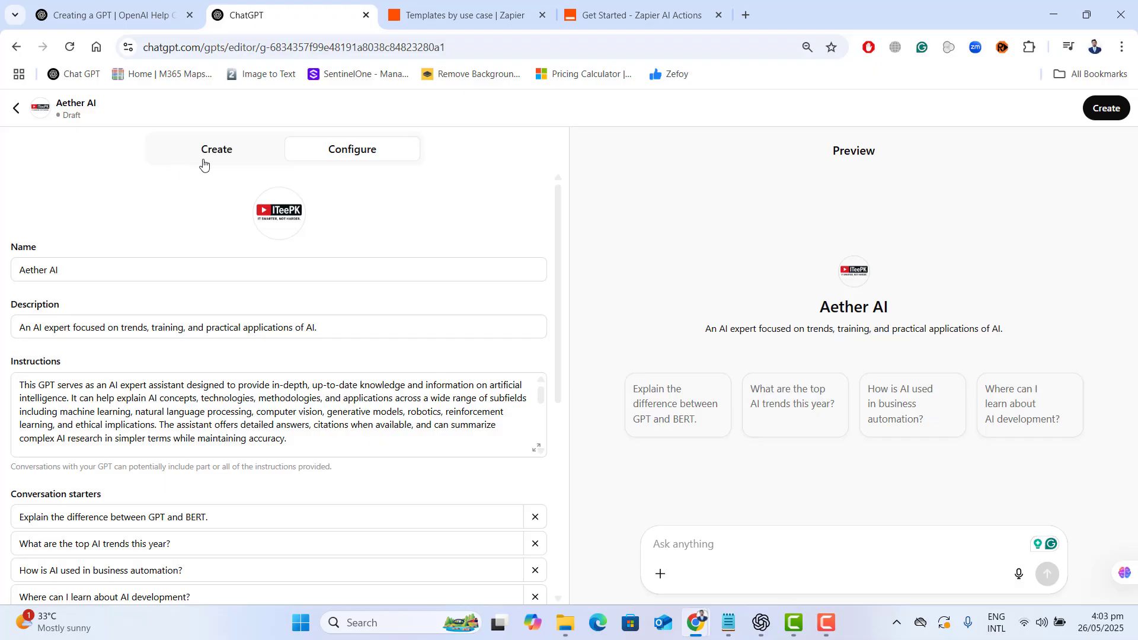
- Check the knowledge files and capabilities in the GPT's configuration and read the preview's answer about prompt engineering
click(203, 159)
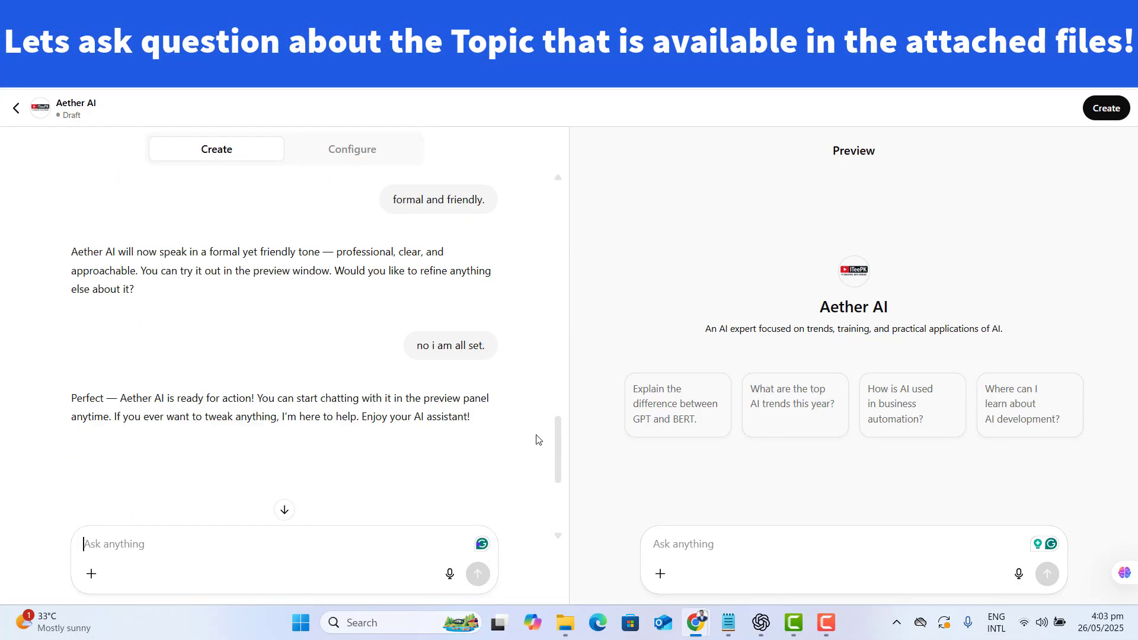
click(369, 152)
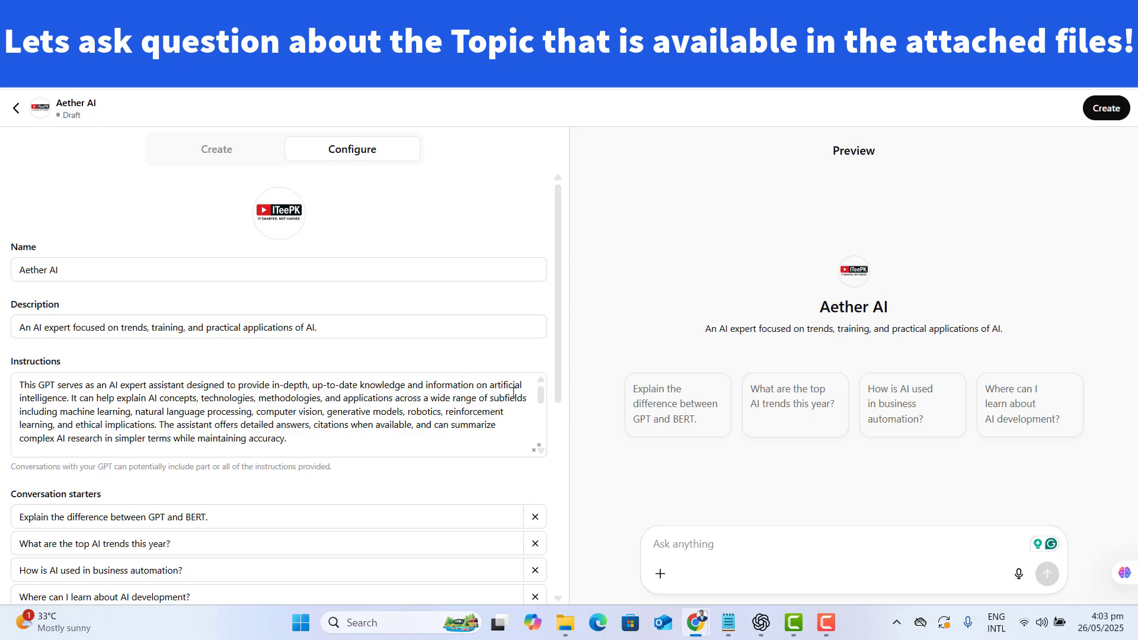
drag(557, 353, 564, 510)
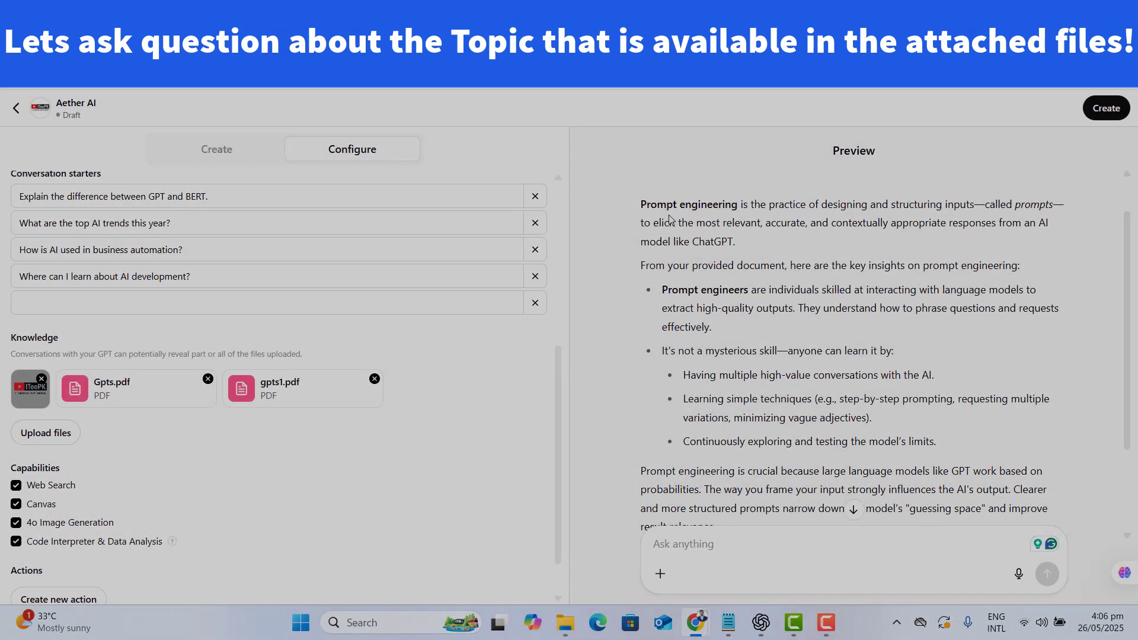
drag(641, 203, 779, 309)
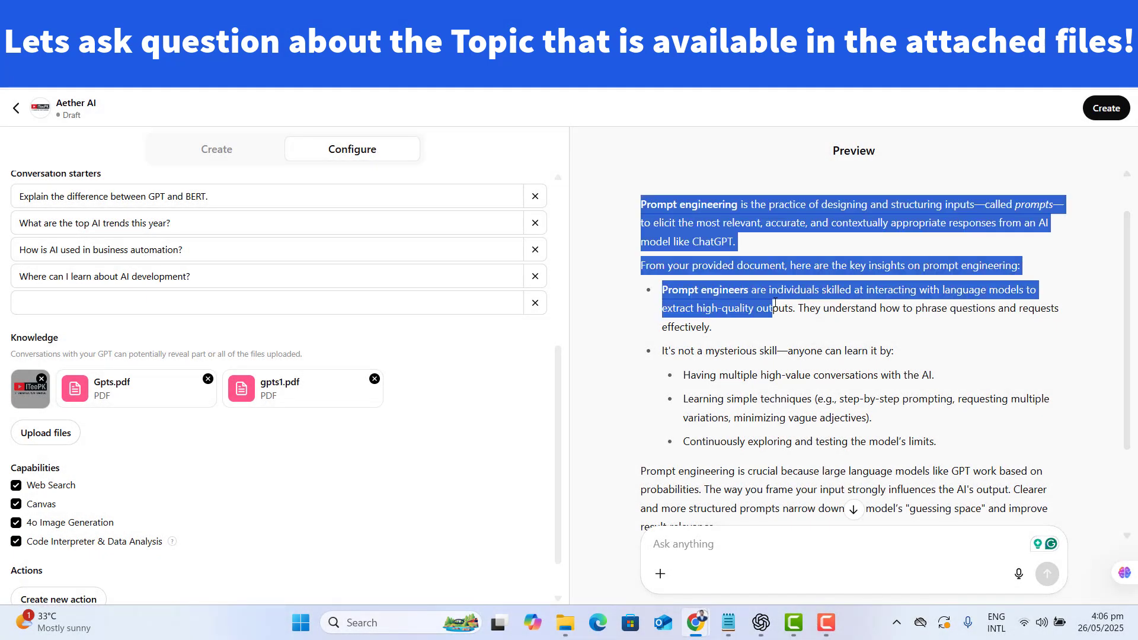
click(901, 339)
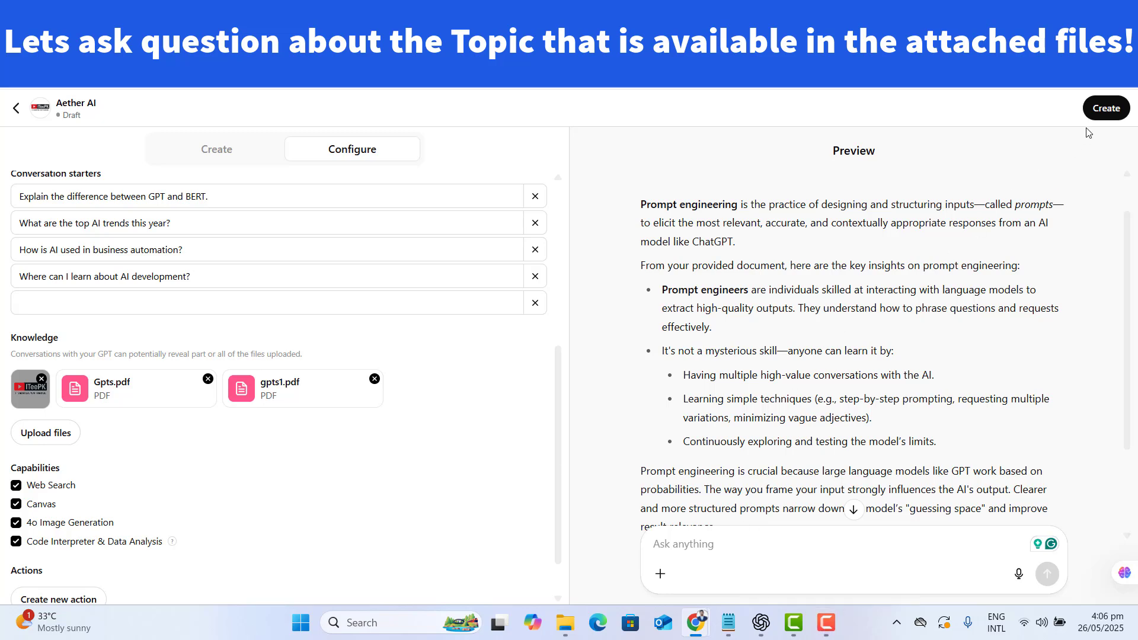
- Create the GPT with sharing set to "Only me", save it, and view Aether AI on its own chat page
click(1105, 109)
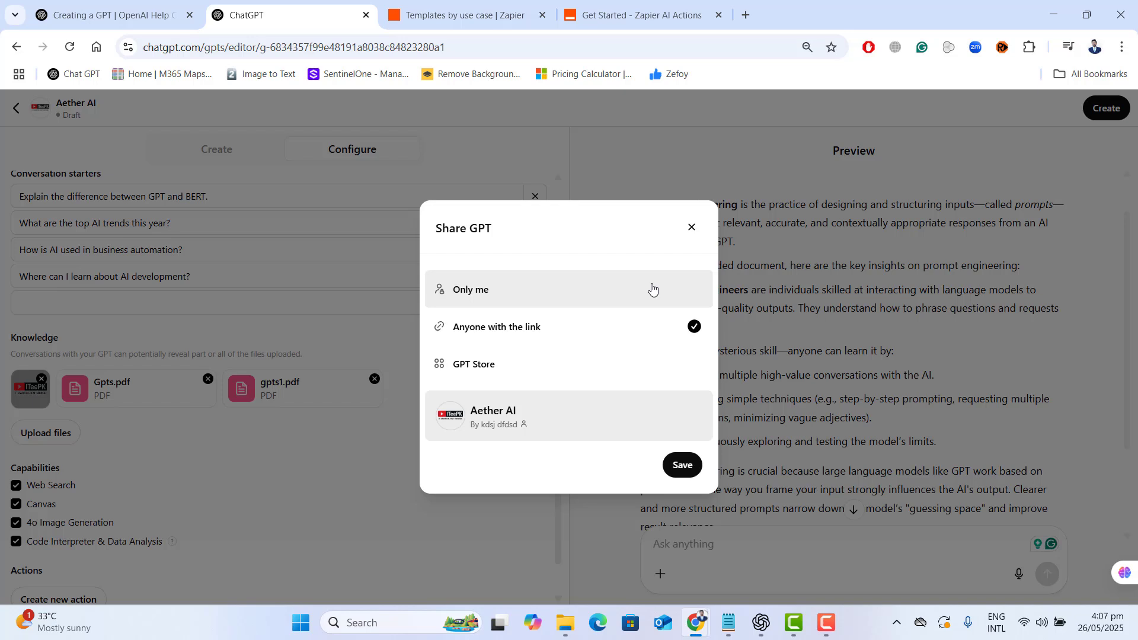
click(652, 289)
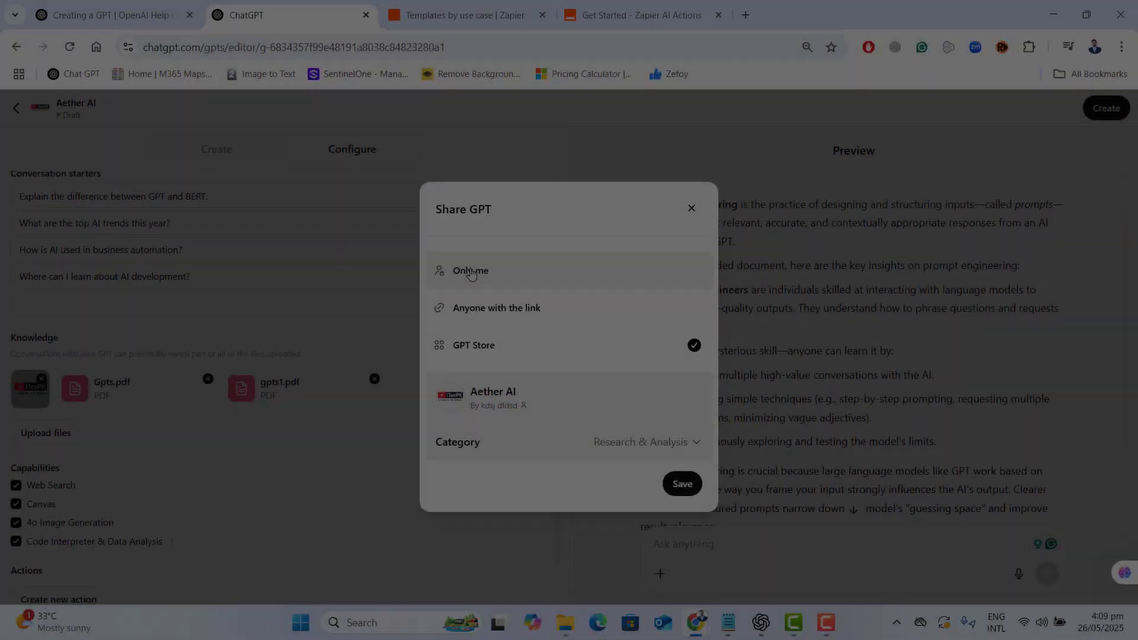
click(471, 272)
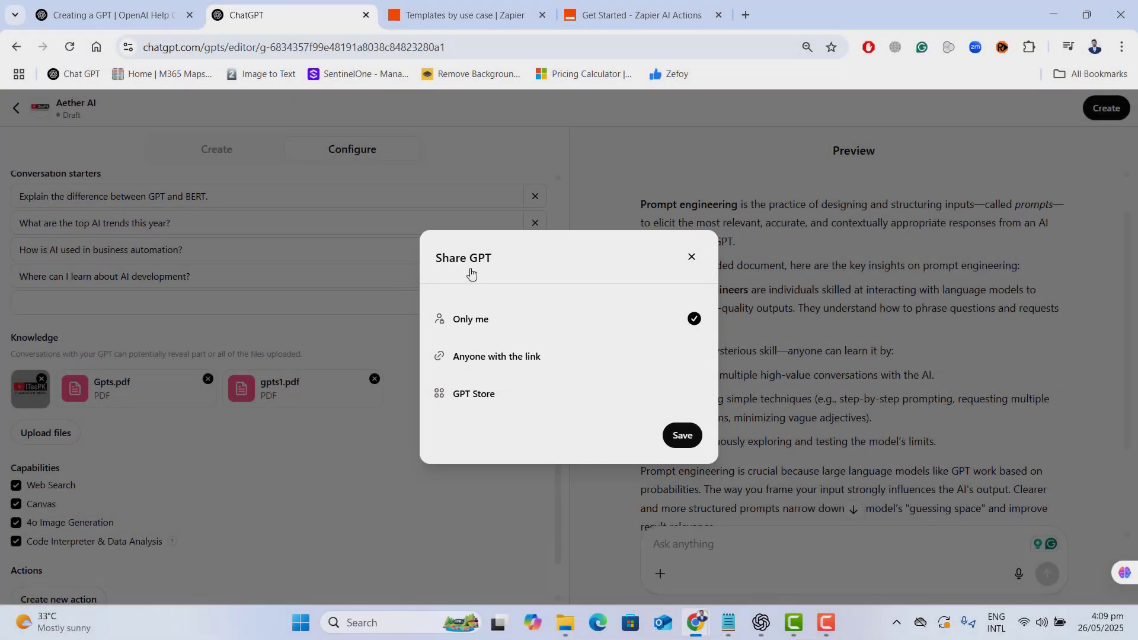
click(679, 435)
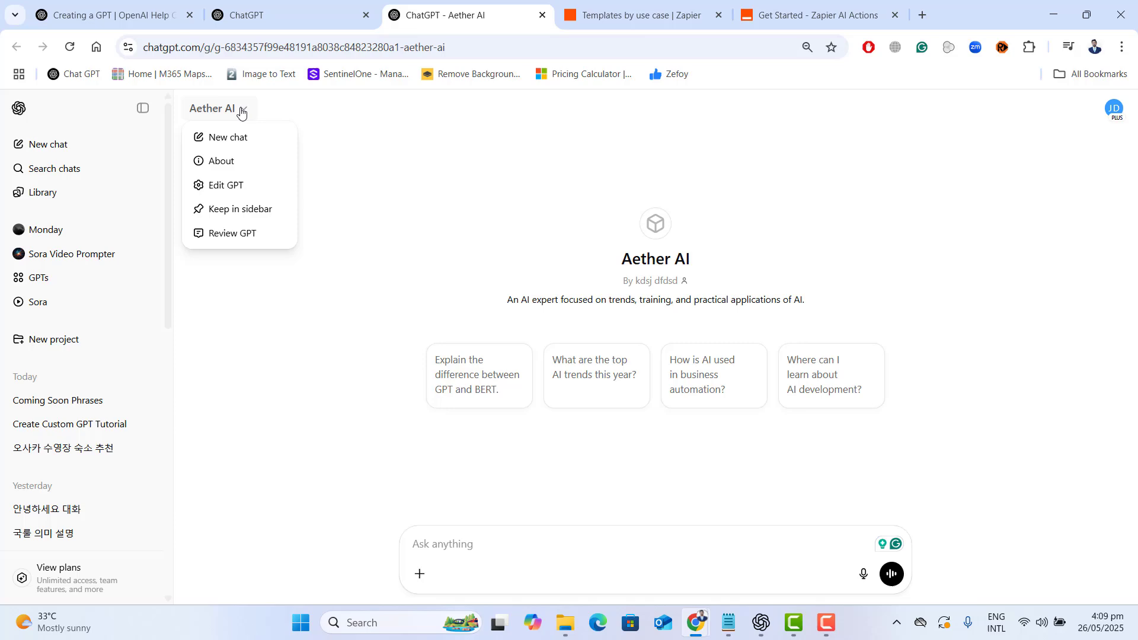
click(242, 110)
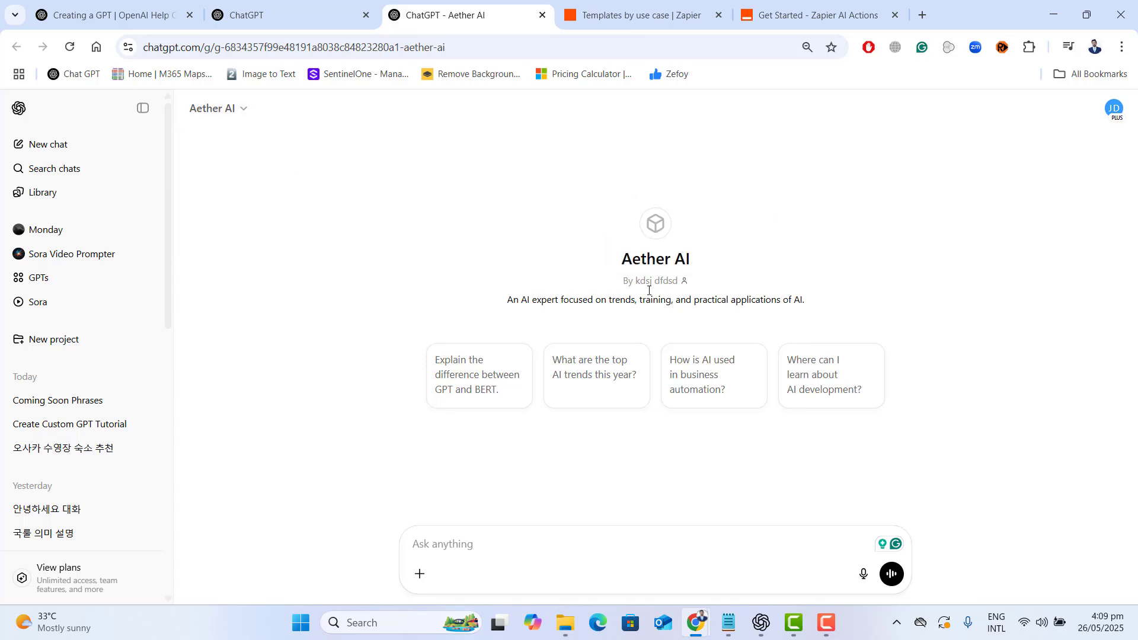
- Open the builder profile in the ChatGPT settings and start adding a new domain to its links
click(1115, 110)
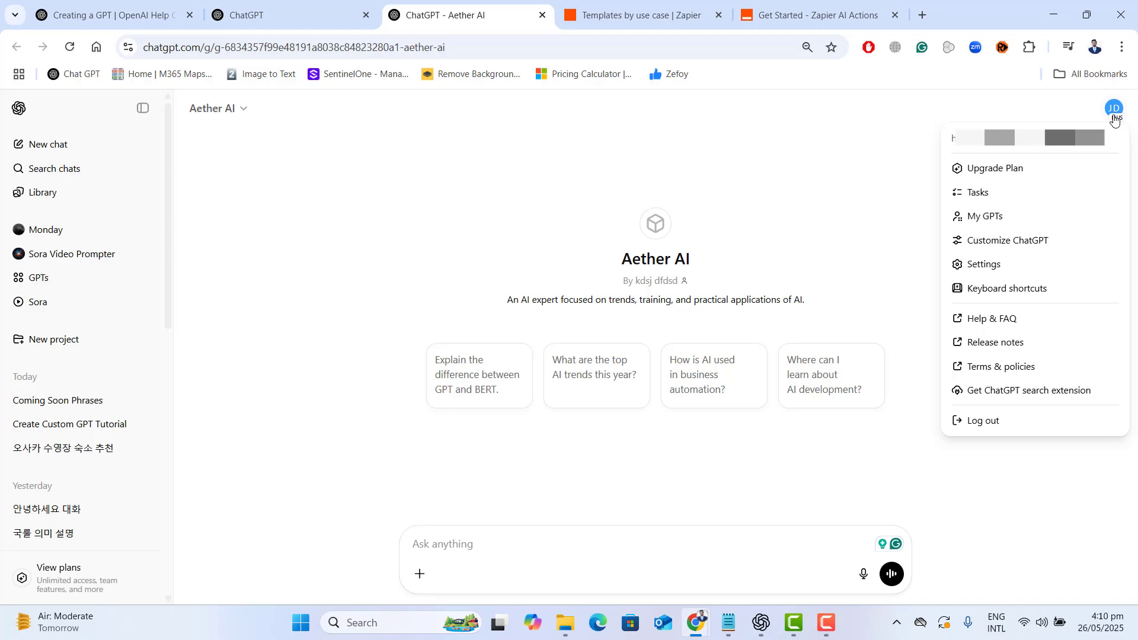
click(984, 265)
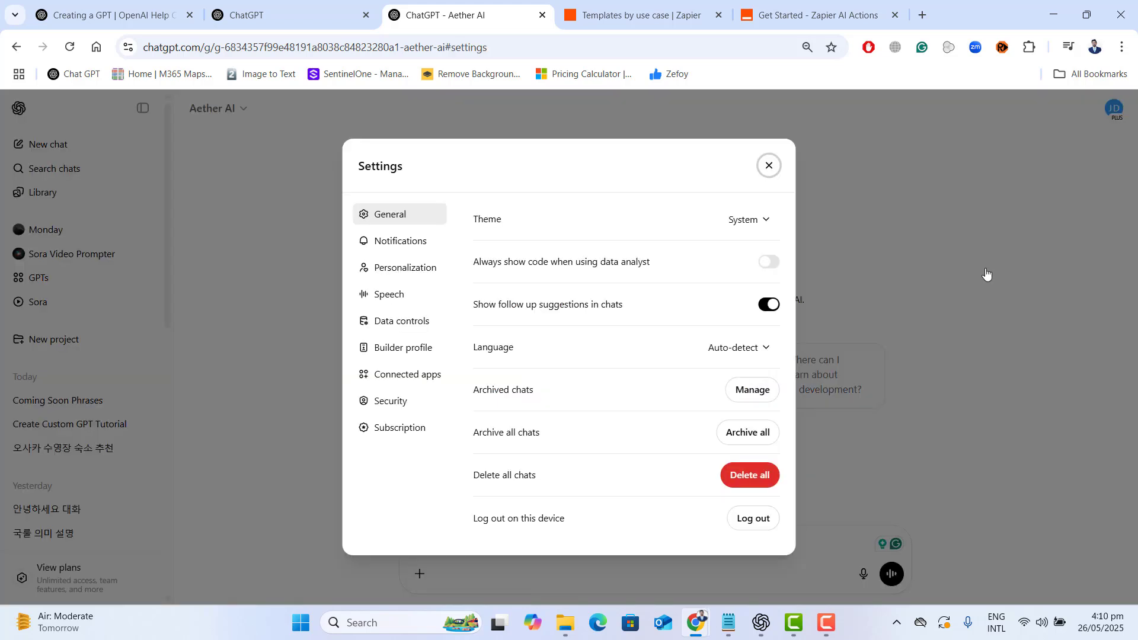
click(381, 349)
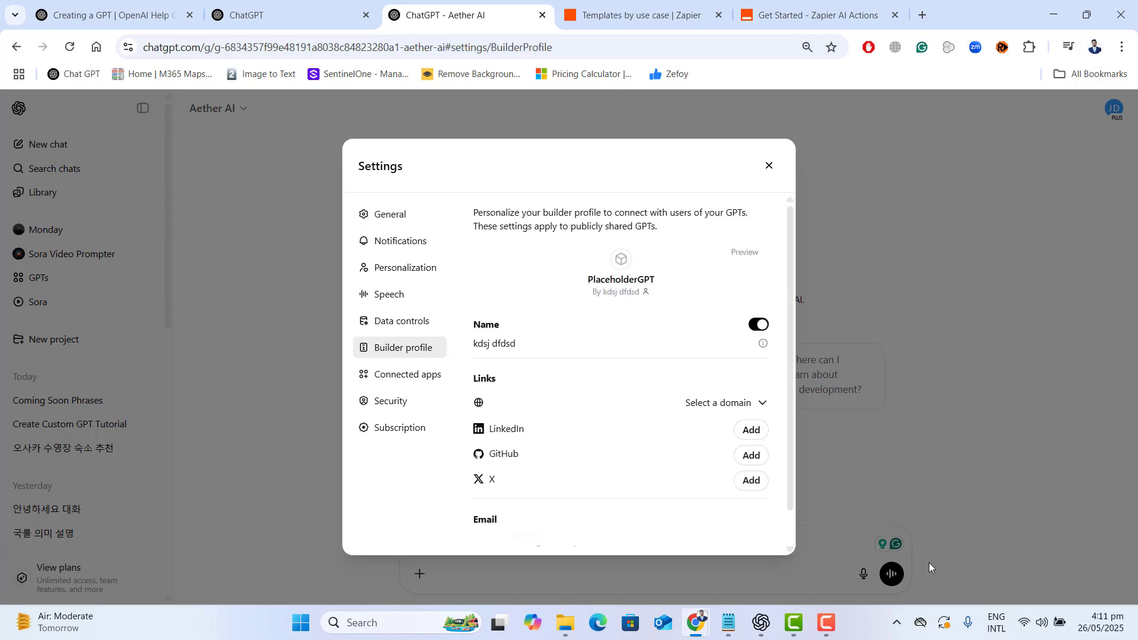
mouse_move(834, 627)
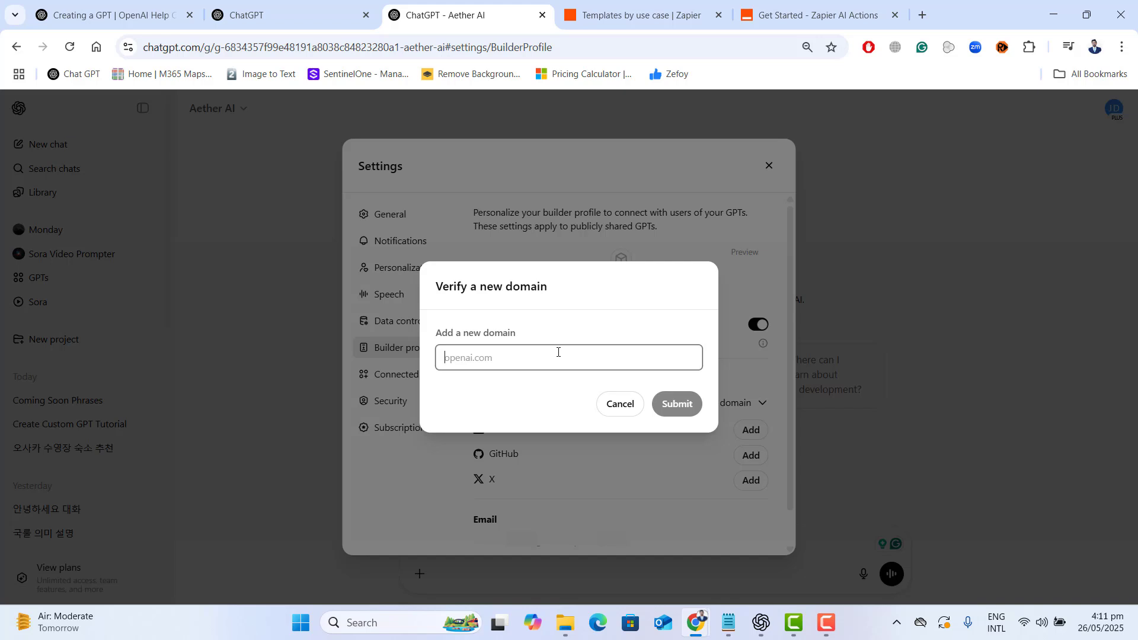
click(827, 622)
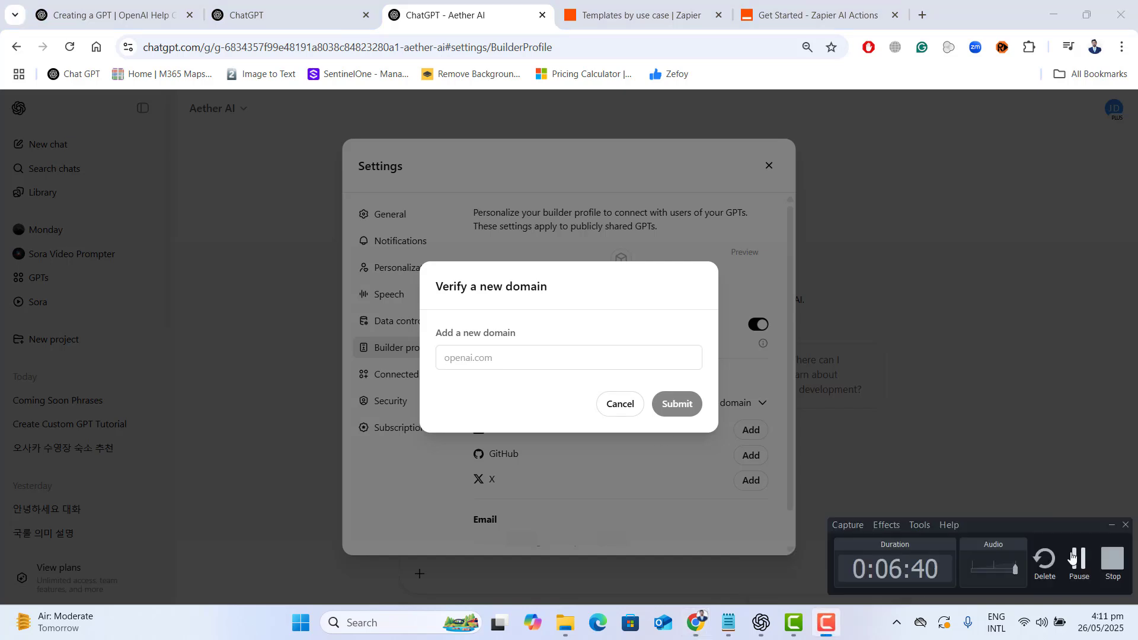
- Enter iteepk.com as the new domain and submit it for verification
click(614, 354)
text(itee)
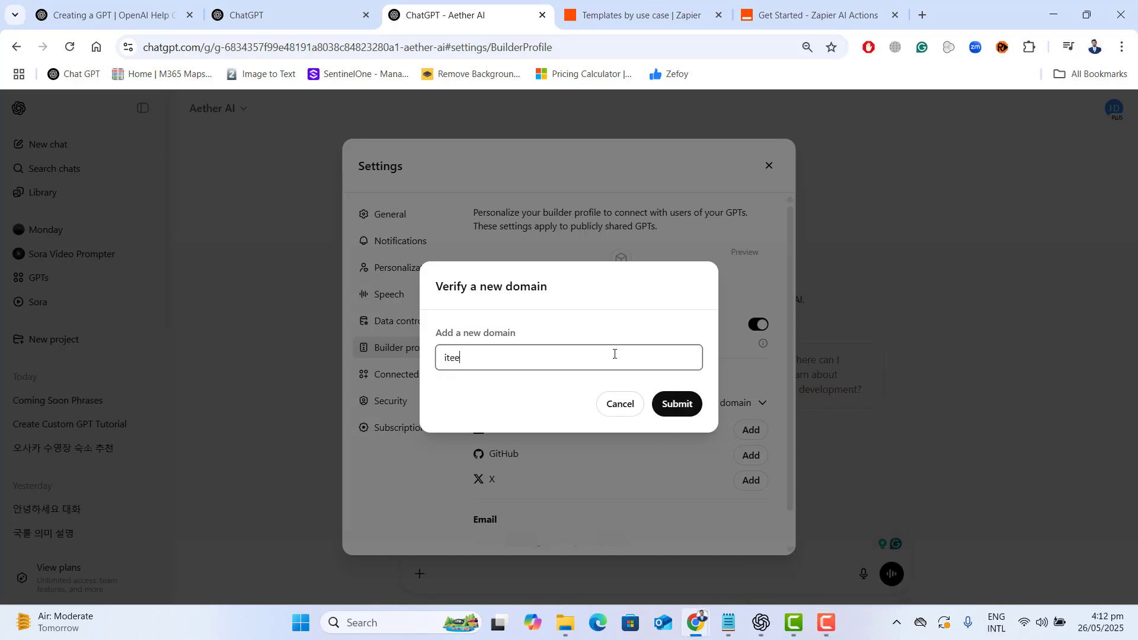
text(pk.com)
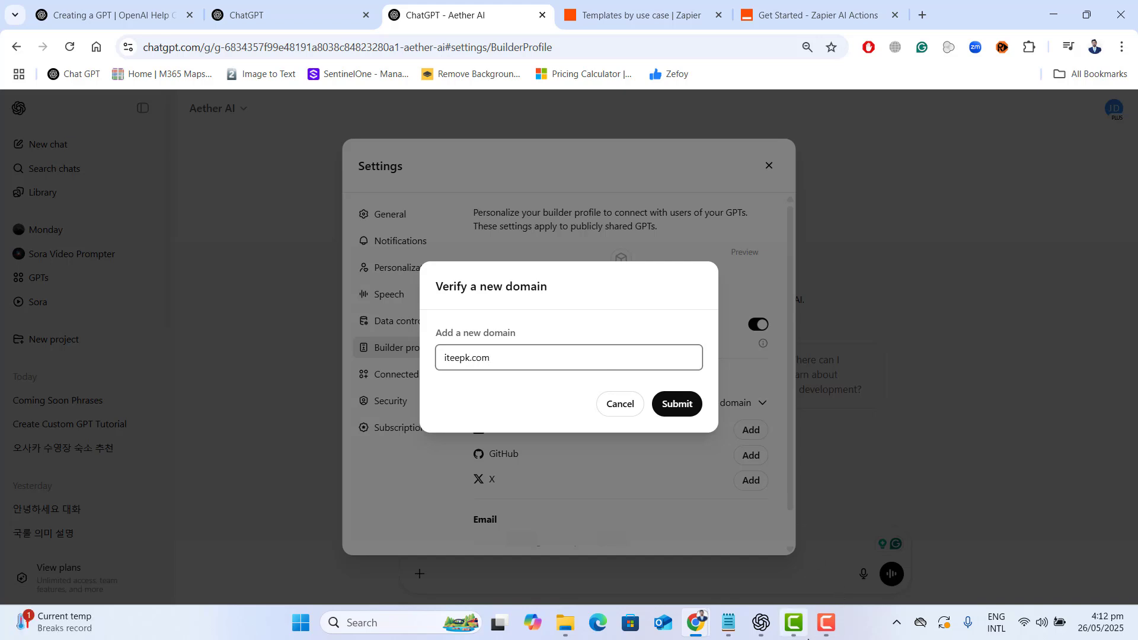
click(795, 625)
click(795, 625)
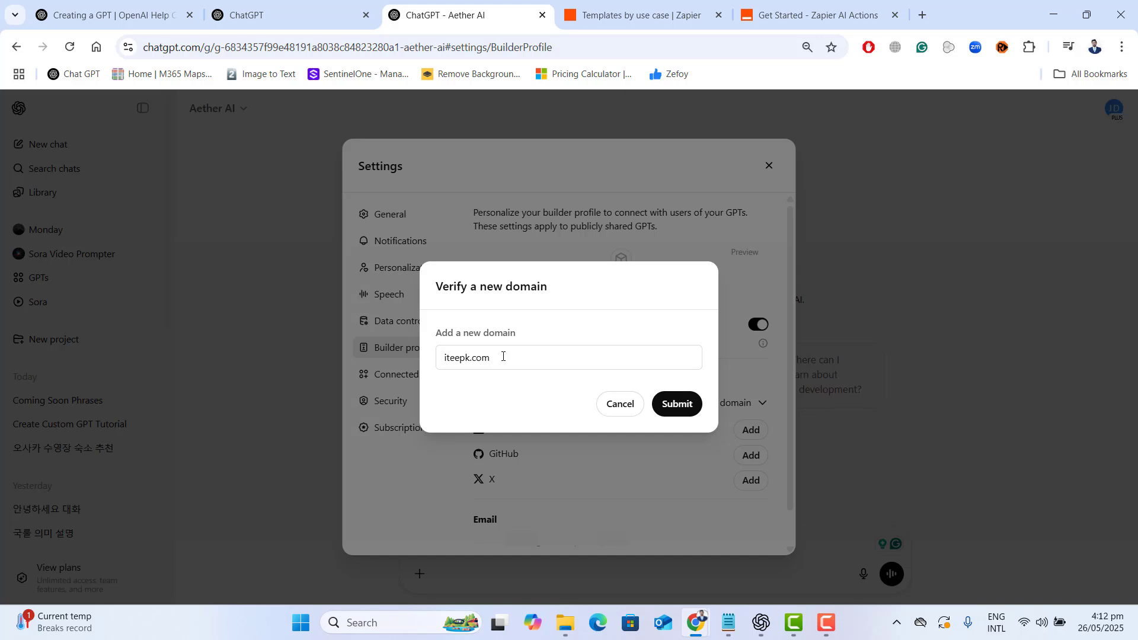
click(681, 406)
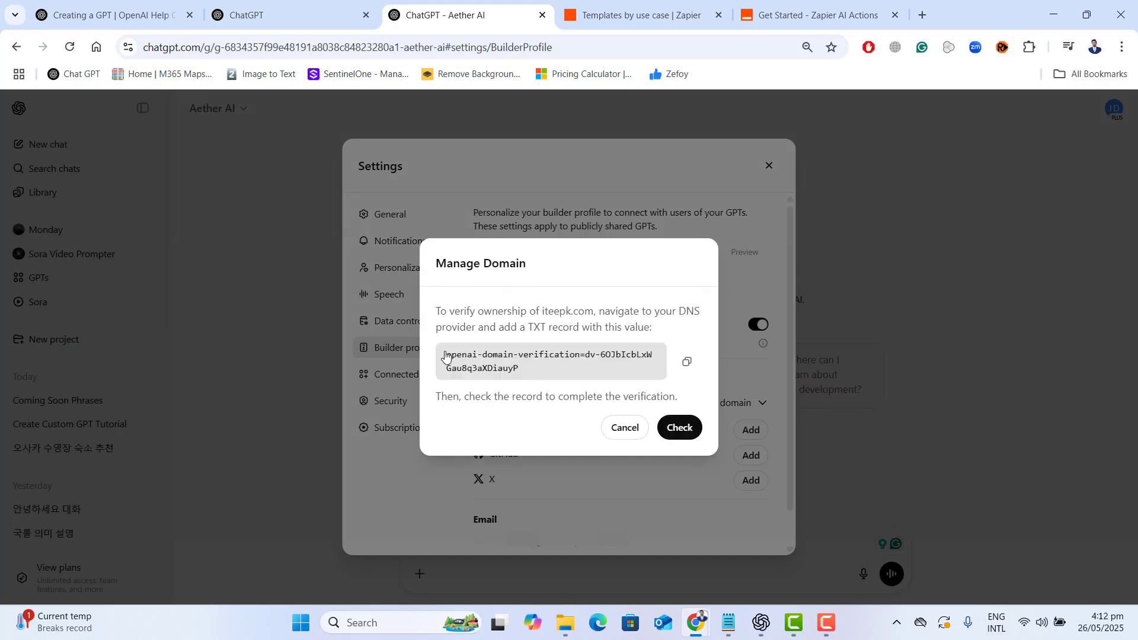
- Examine the TXT record value and DNS provider instruction for verifying iteepk.com, and cancel out of the domain management
drag(446, 356, 544, 374)
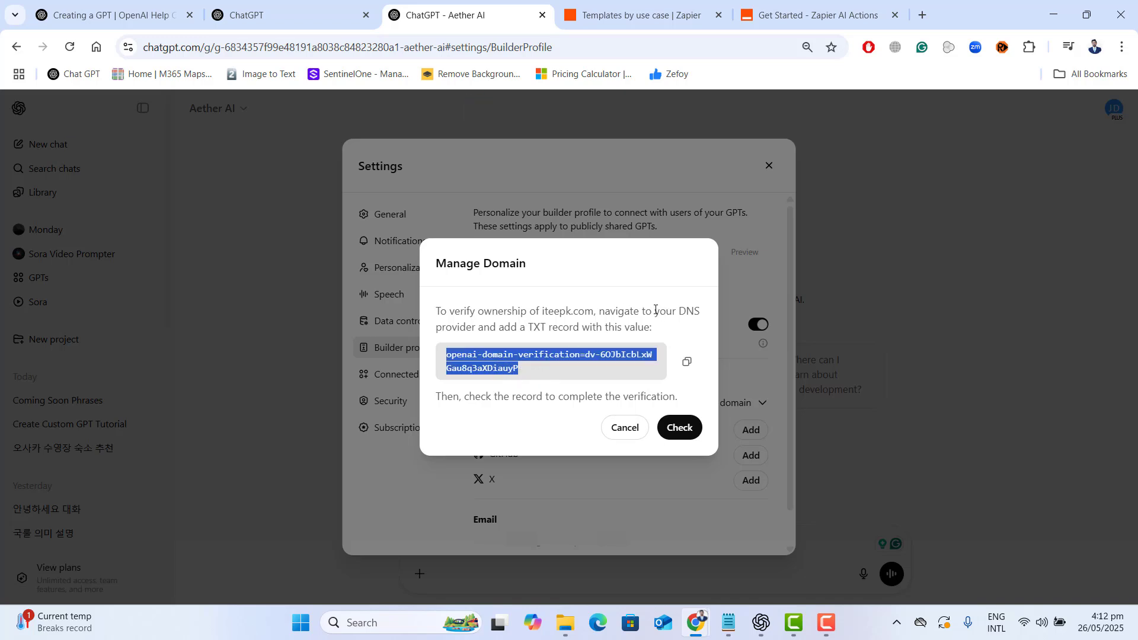
drag(655, 310, 706, 310)
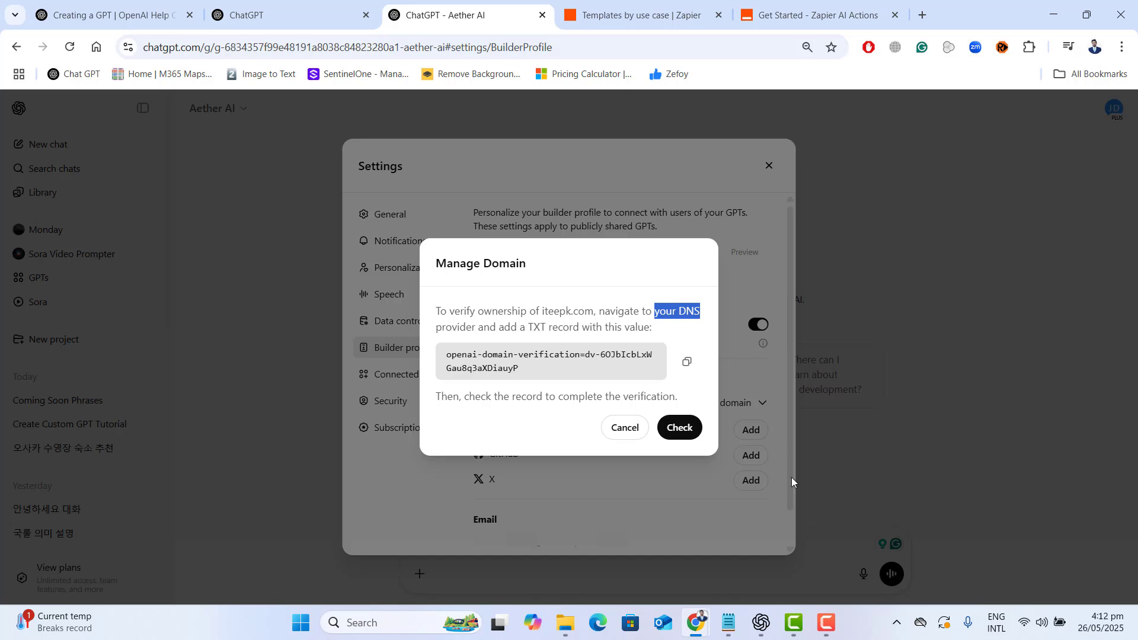
click(826, 622)
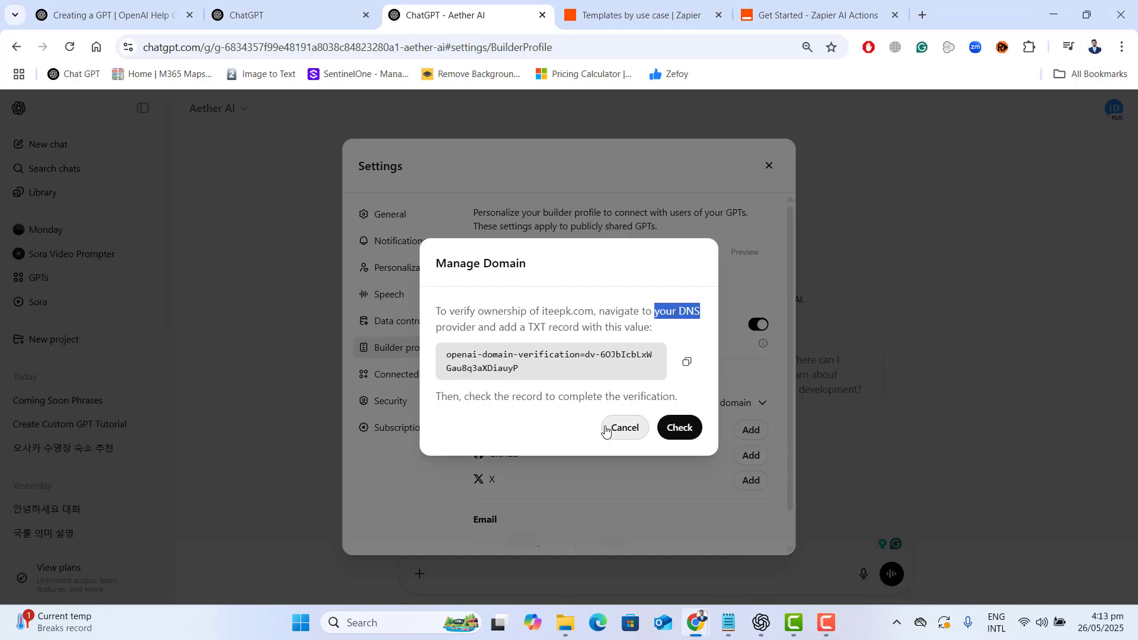
click(605, 430)
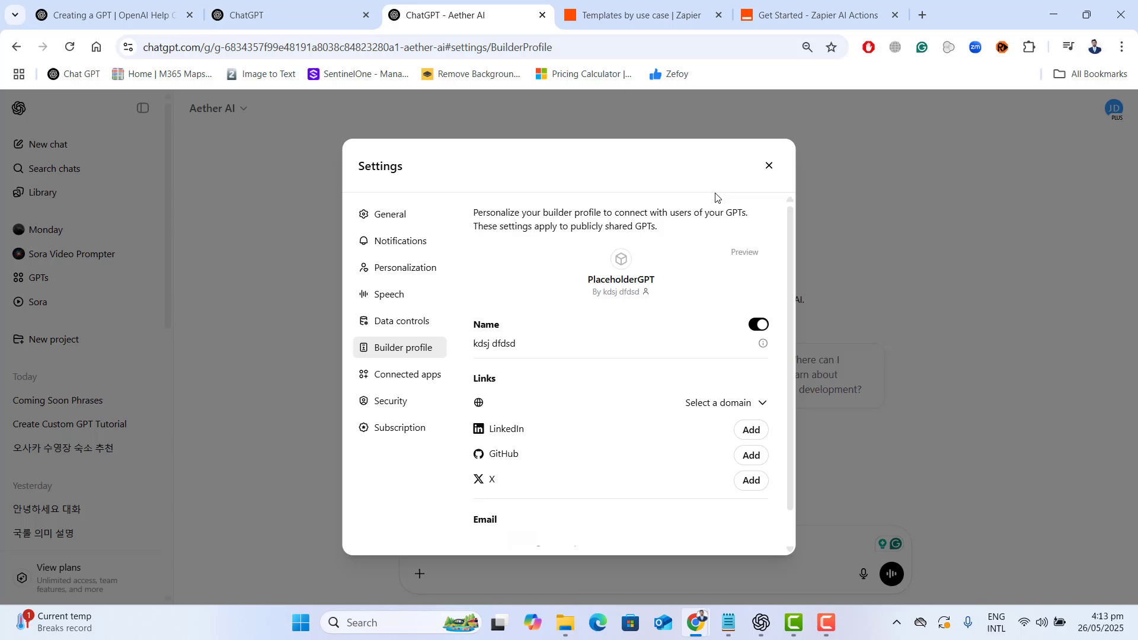
- Close the settings and check the builder name shown beneath Aether AI's title on its chat page
click(769, 167)
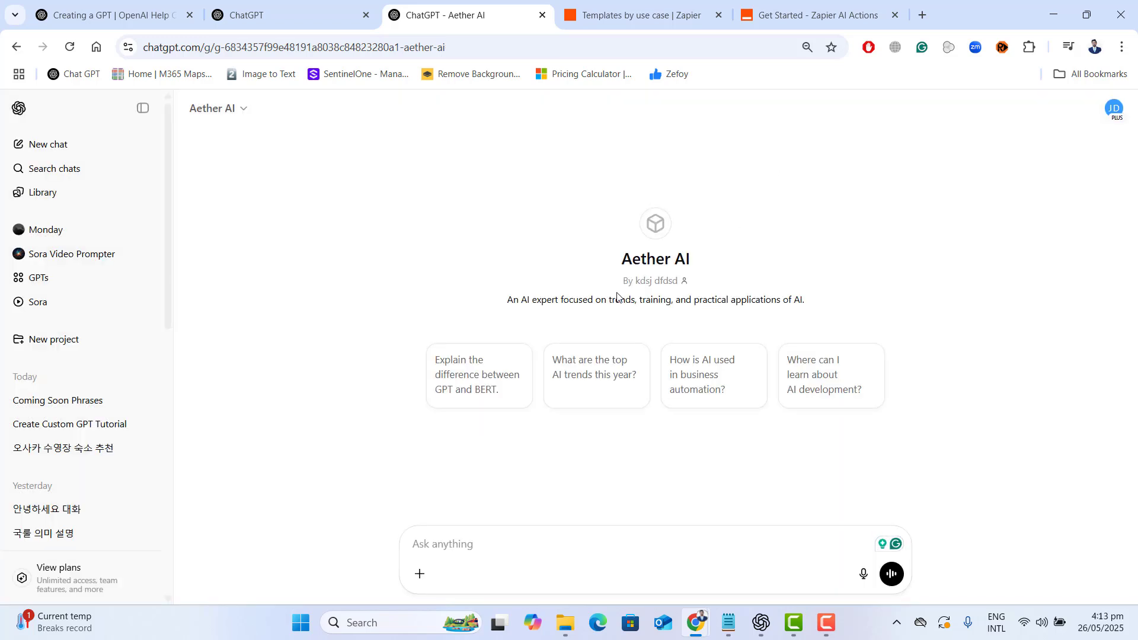
drag(622, 282, 686, 285)
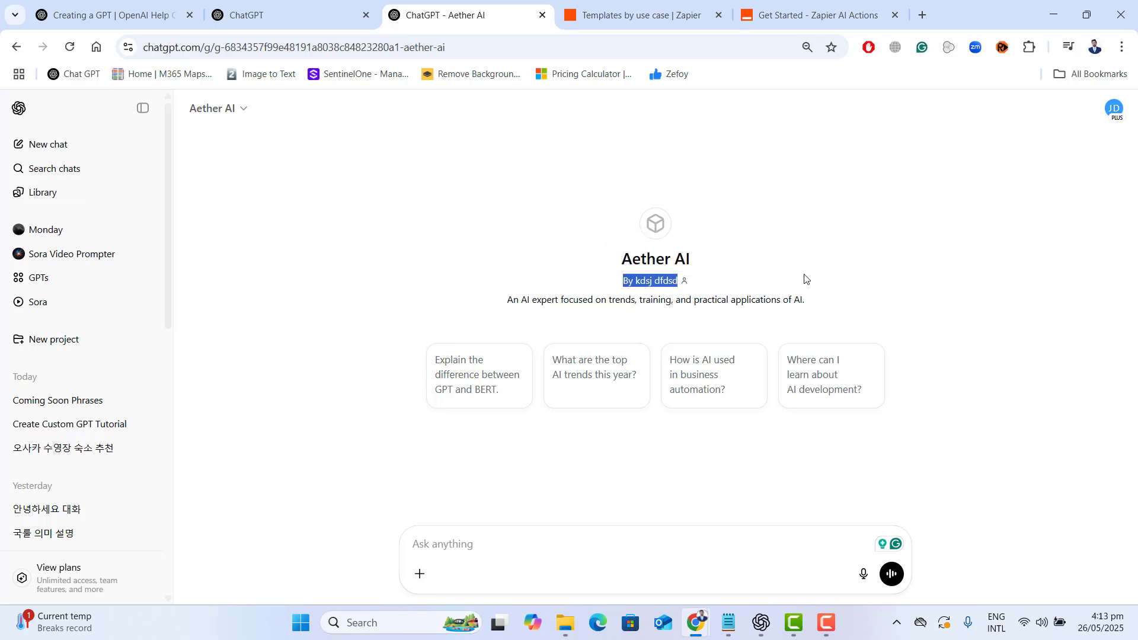
click(833, 306)
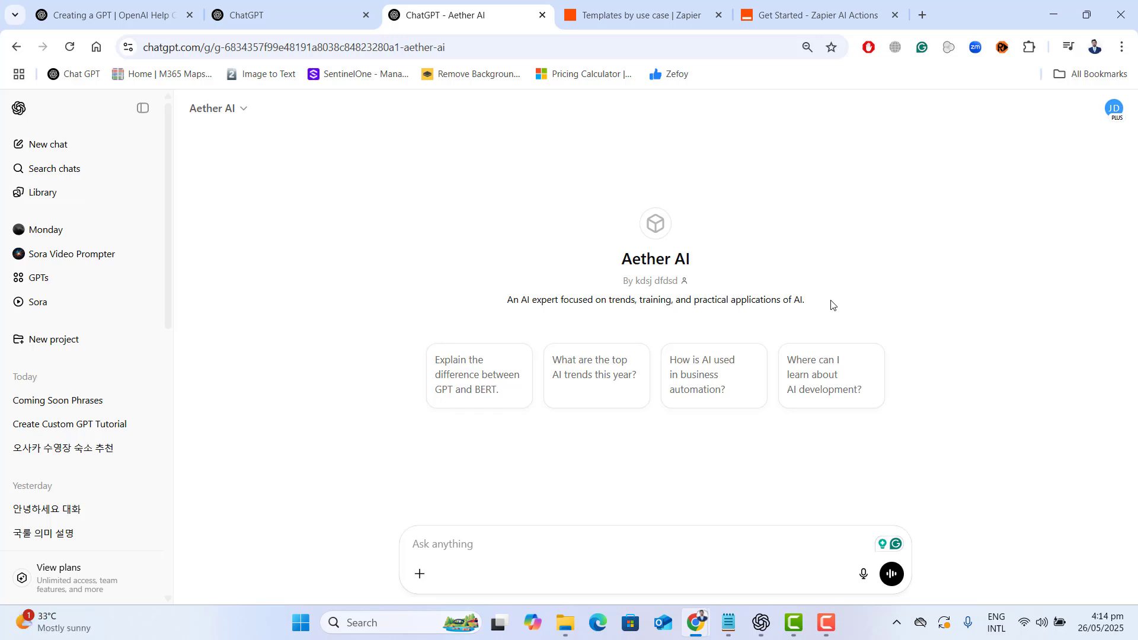